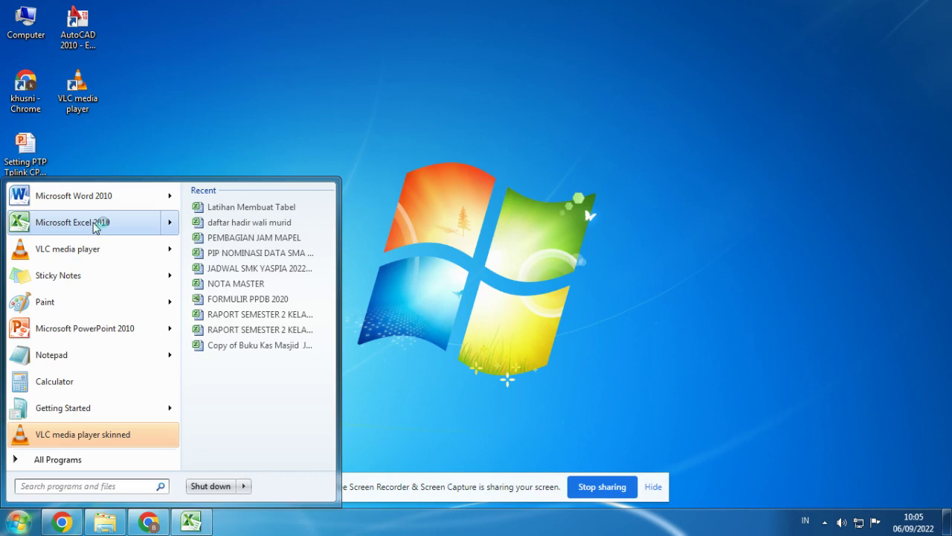
# Open Microsoft Excel 2010, dismiss the activation wizard and maximize the blank workbook window
pyautogui.click(94, 224)
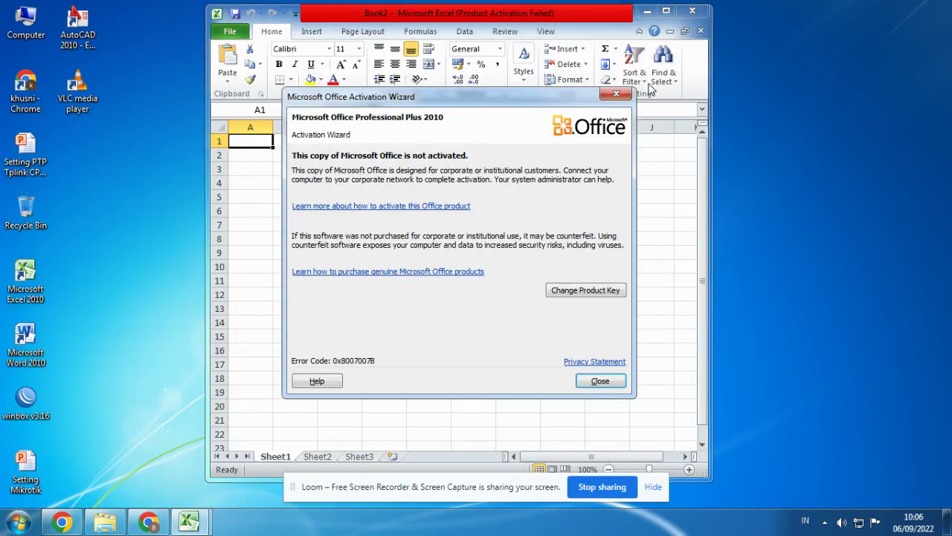
pyautogui.click(610, 381)
pyautogui.doubleClick(675, 15)
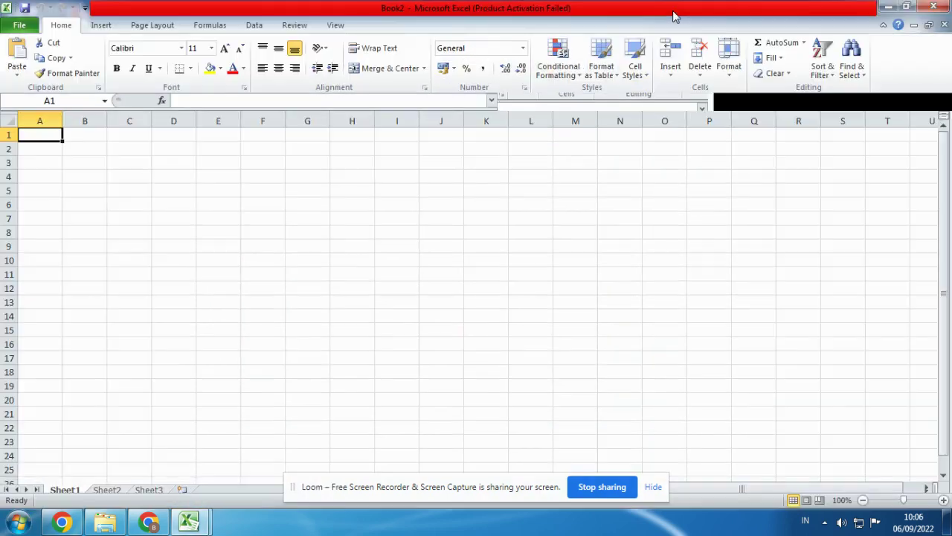
# Enter the title "DAFTAR NILAI SISWA KELAS X ( SEPULUH" in cell A1
pyautogui.click(50, 162)
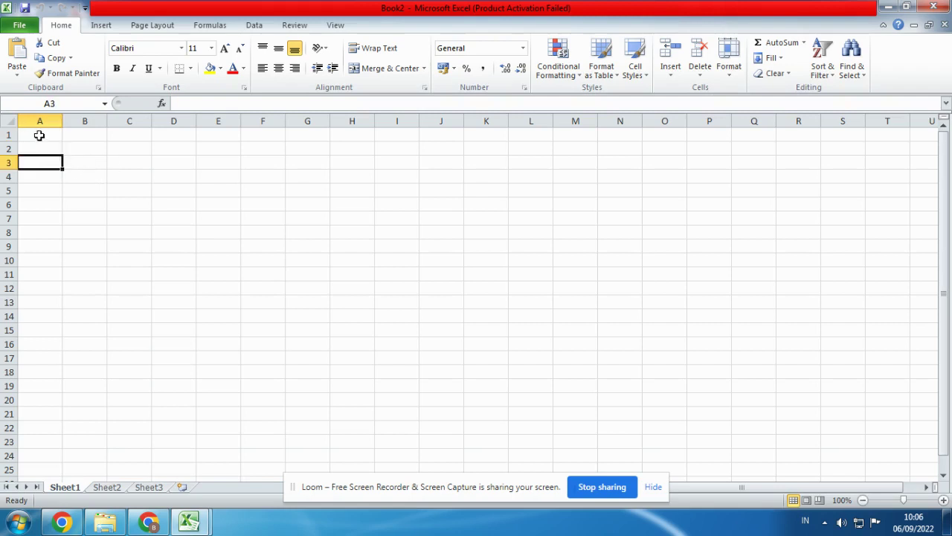
pyautogui.click(39, 135)
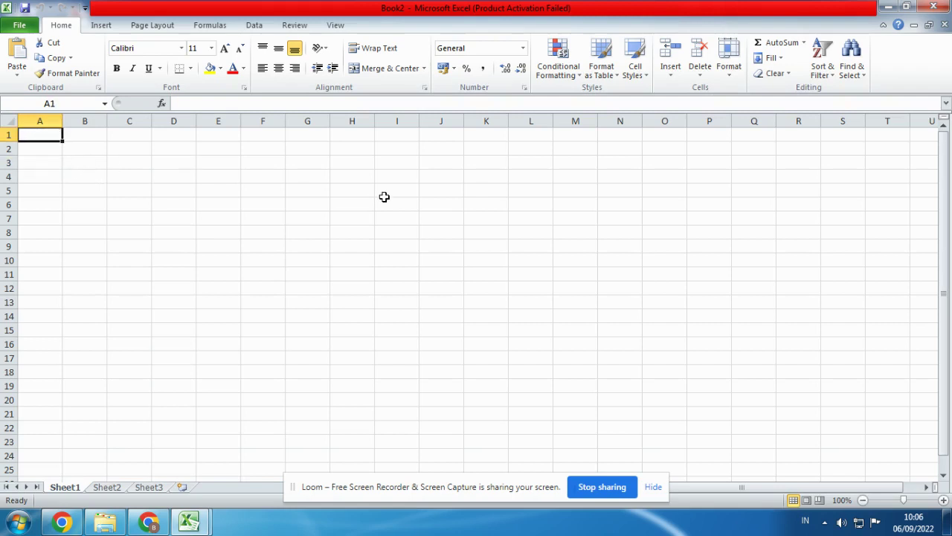
pyautogui.write('DAFTA')
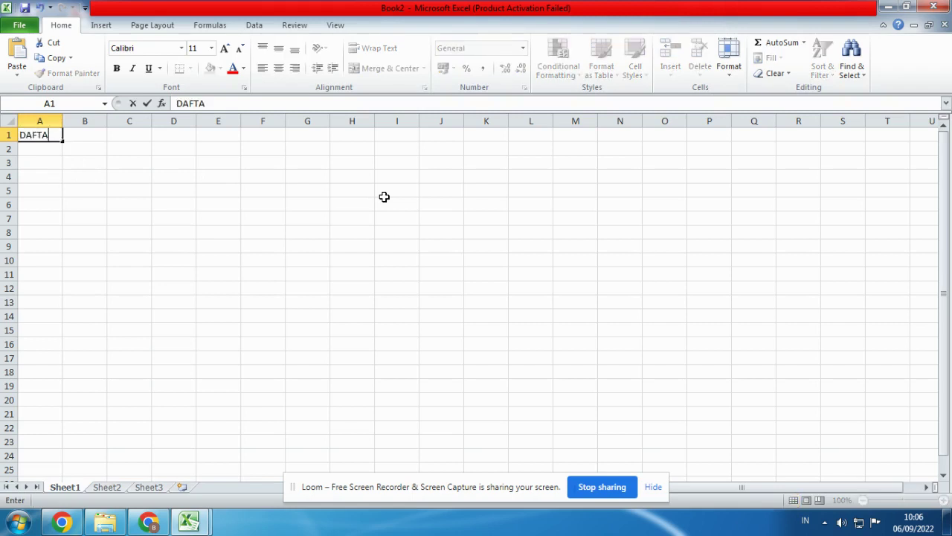
pyautogui.write('R NILAI S')
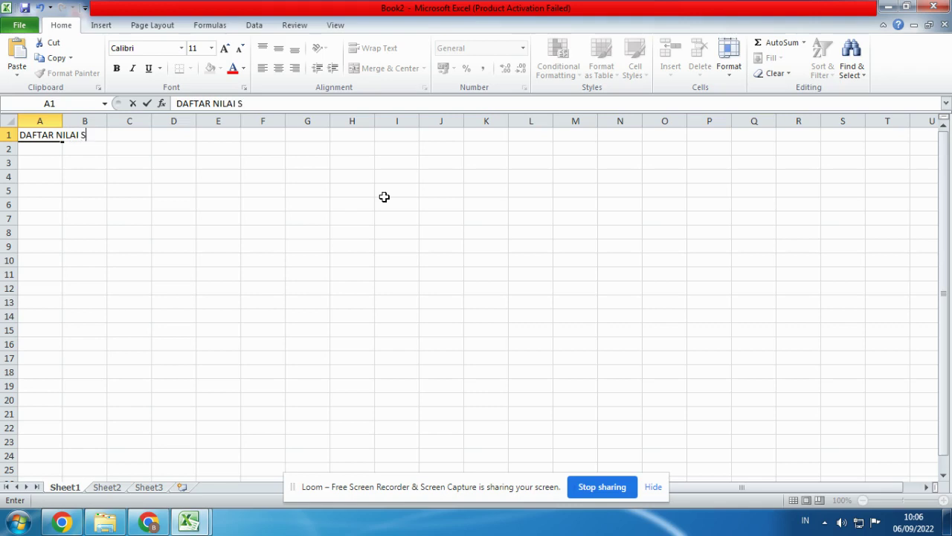
pyautogui.write('ISWA KELAS ')
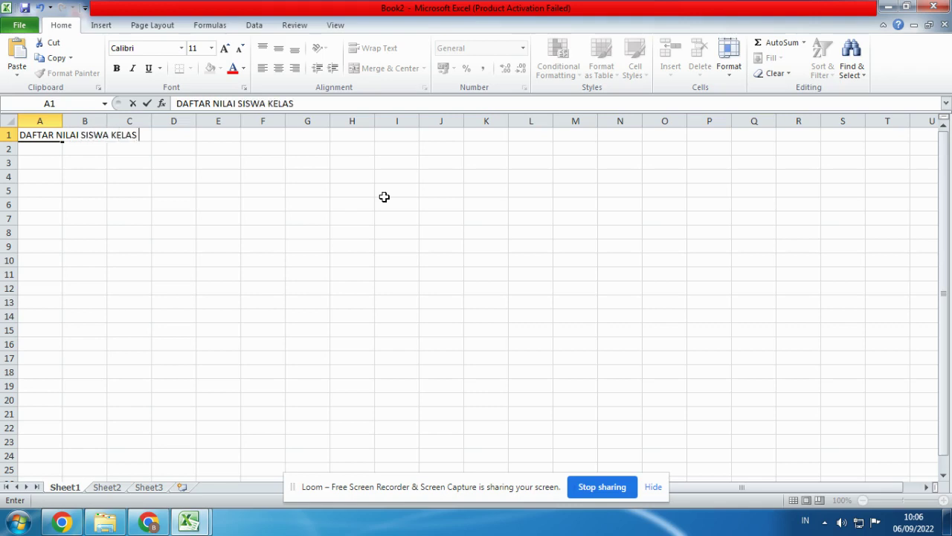
pyautogui.write('X')
pyautogui.write('( SEPULUH')
pyautogui.press('Return')
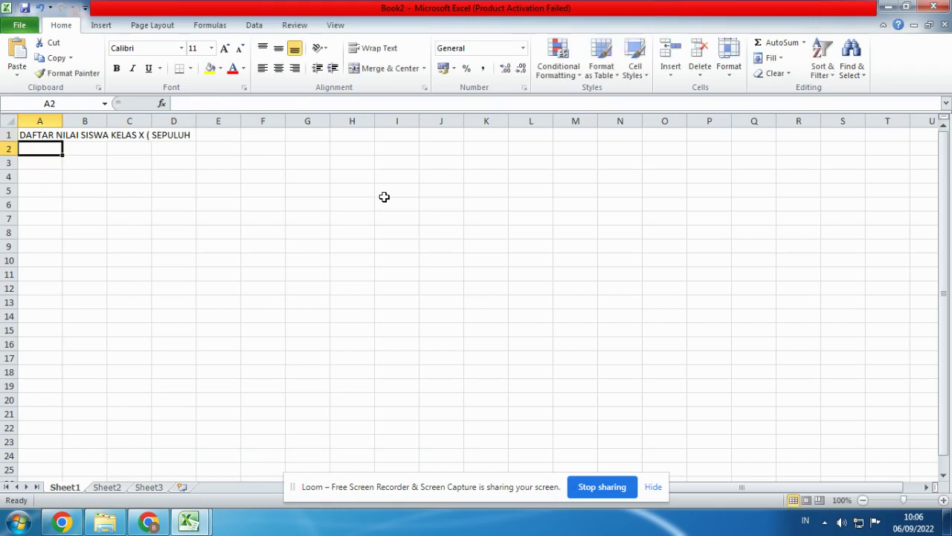
# Enter the column headings NO in cell A3 and NAMA in cell B3
pyautogui.press('Return')
pyautogui.write('NO')
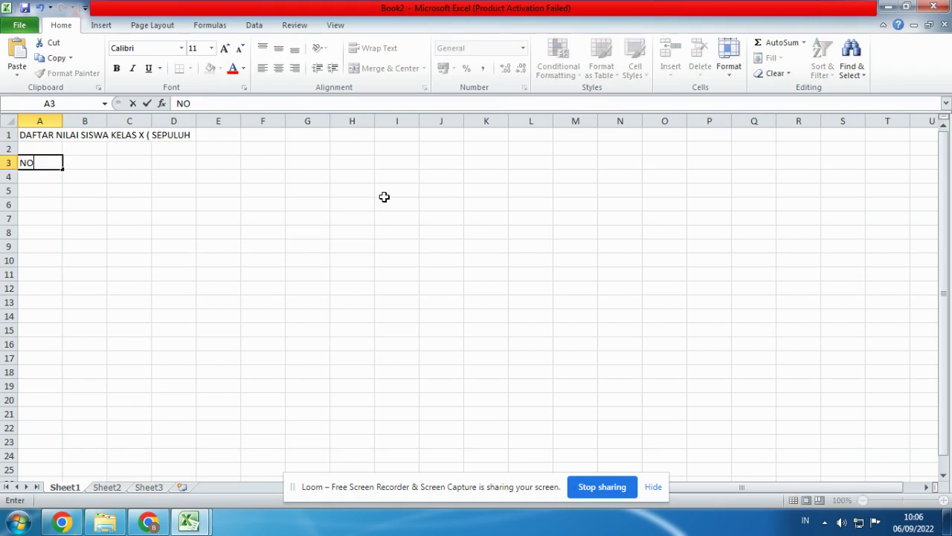
pyautogui.press('Tab')
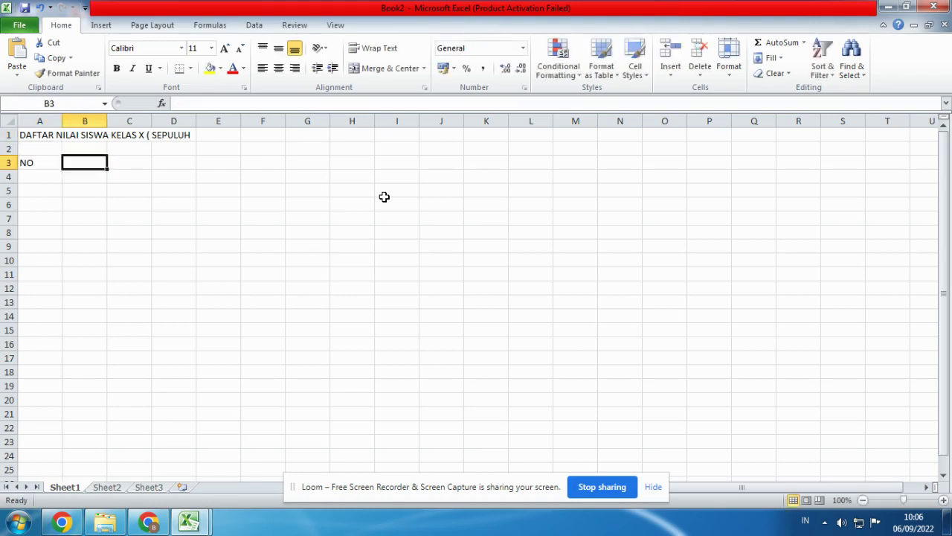
pyautogui.write('NAMA')
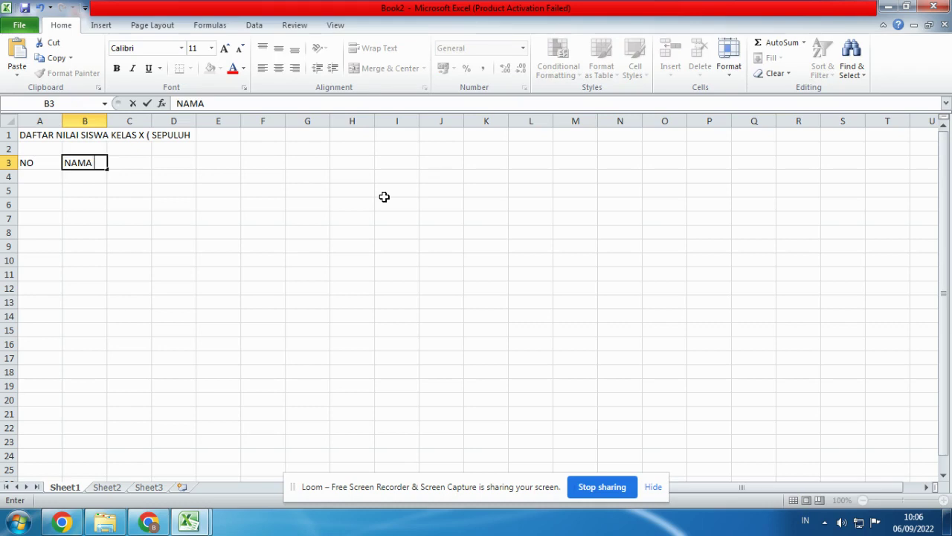
pyautogui.press('Return')
pyautogui.press('Up')
pyautogui.press('Right')
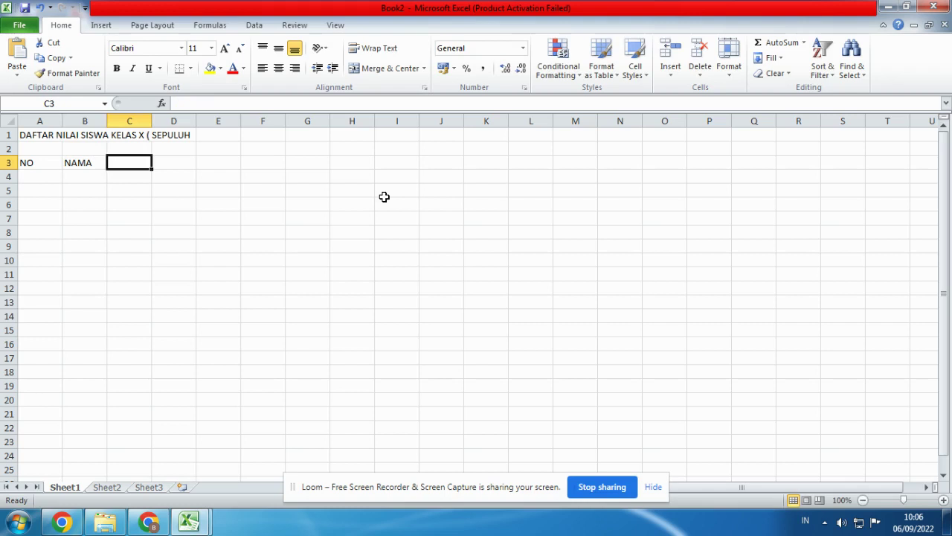
pyautogui.press('Down')
pyautogui.press('Up')
pyautogui.press('Left')
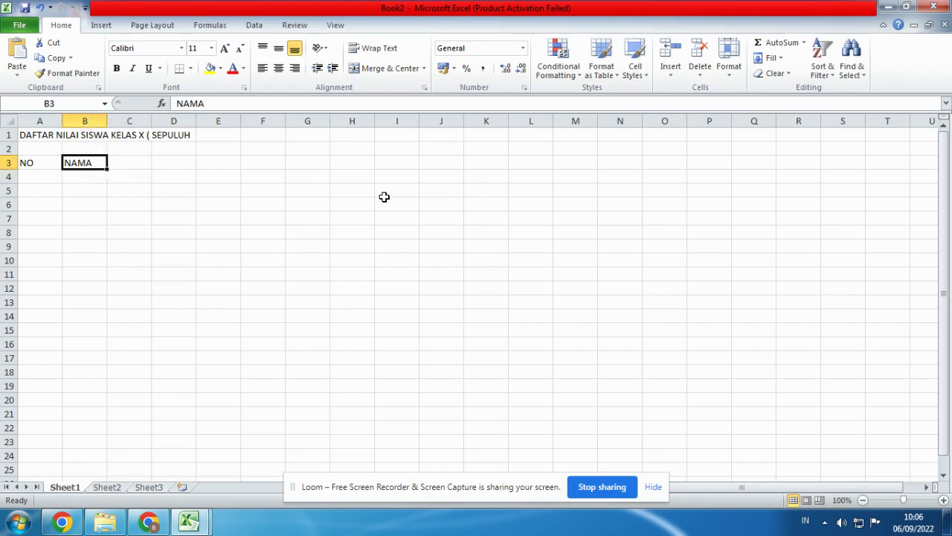
pyautogui.press('Right')
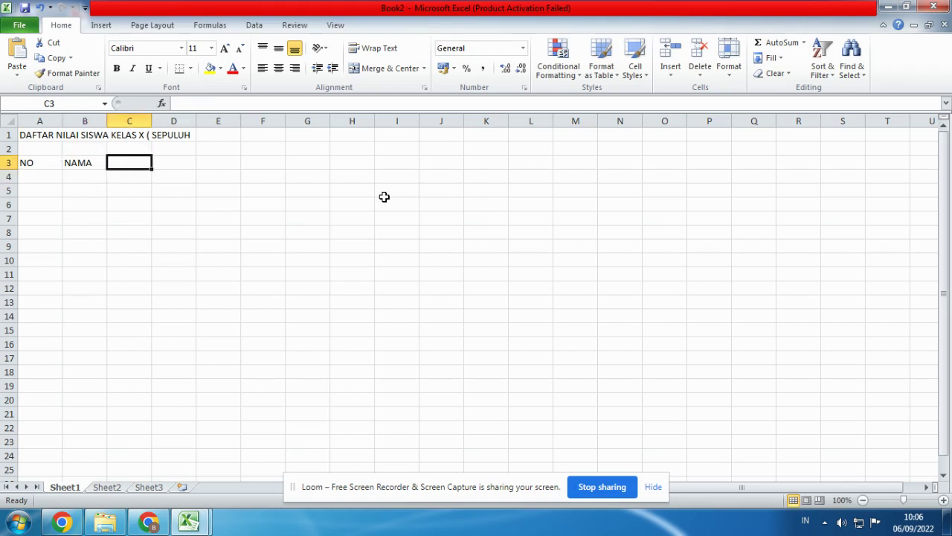
pyautogui.press('Right')
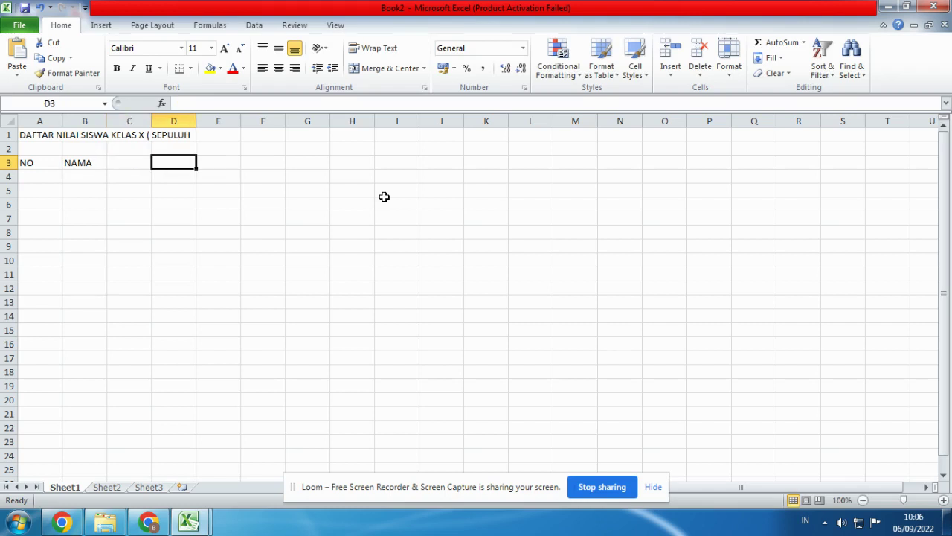
pyautogui.press('Left')
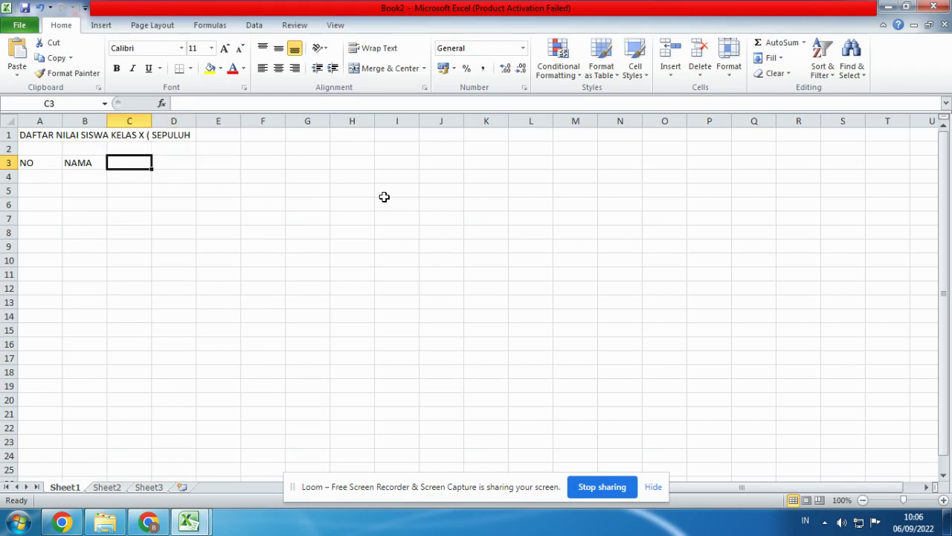
# Enter the headings KELAS, NILAI and KETERANGAN in cells C3, D3 and E3
pyautogui.write('KE')
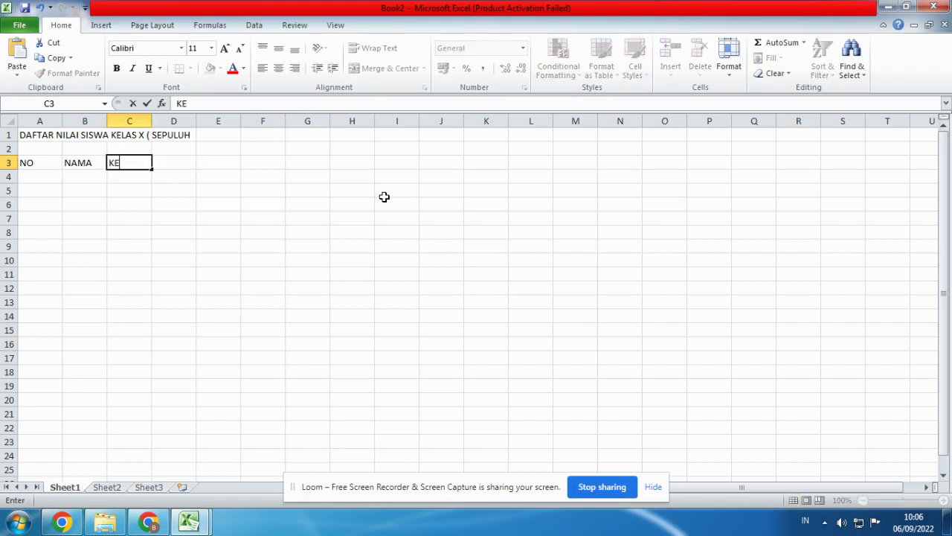
pyautogui.write('LAS')
pyautogui.press('Tab')
pyautogui.write('NILAI')
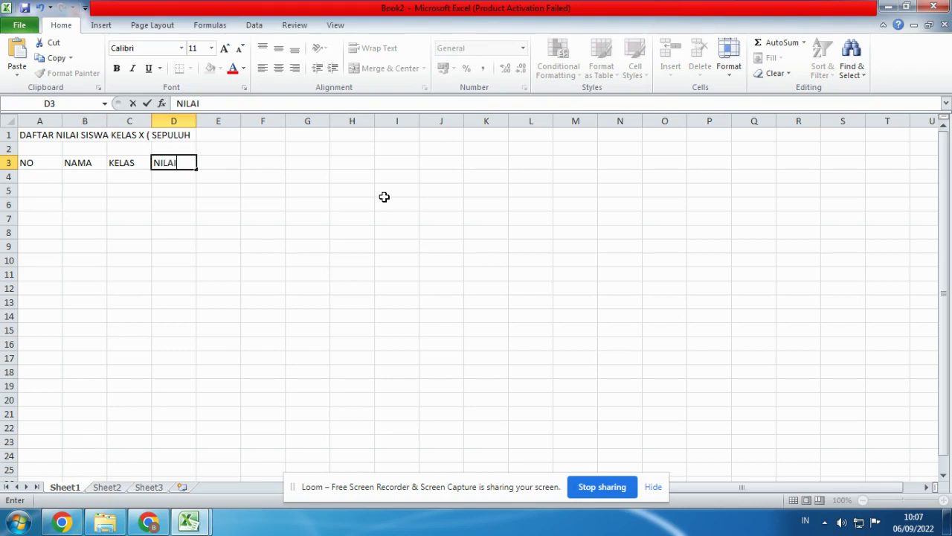
pyautogui.press('Tab')
pyautogui.write('K')
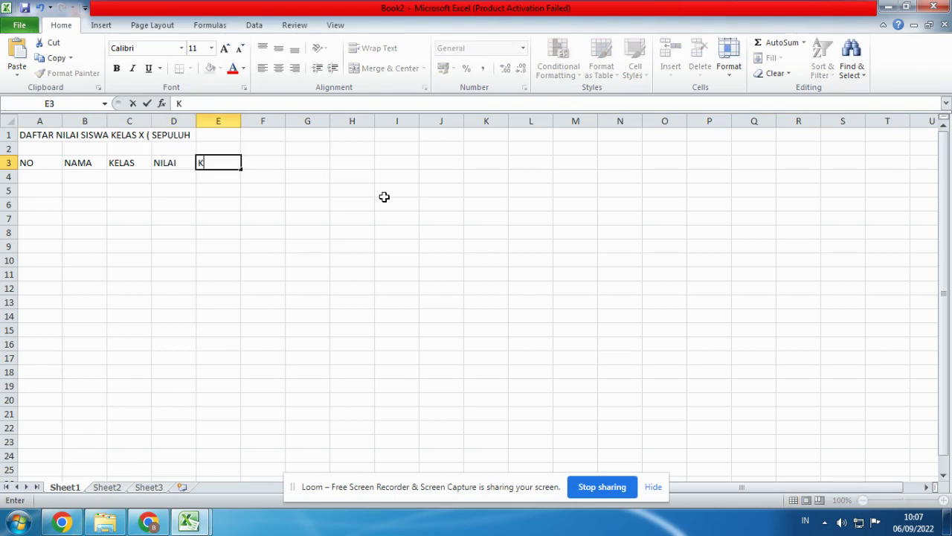
pyautogui.write('ETERANGAN')
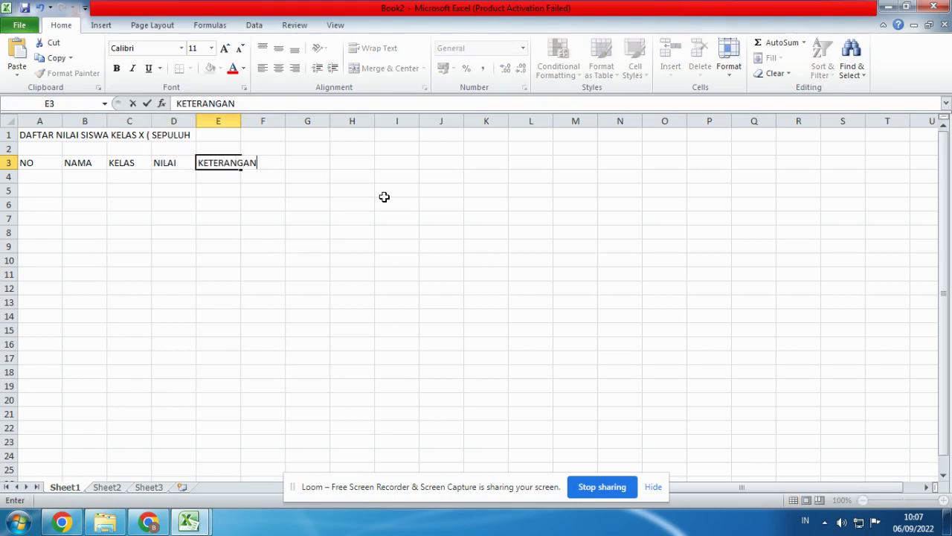
pyautogui.press('Return')
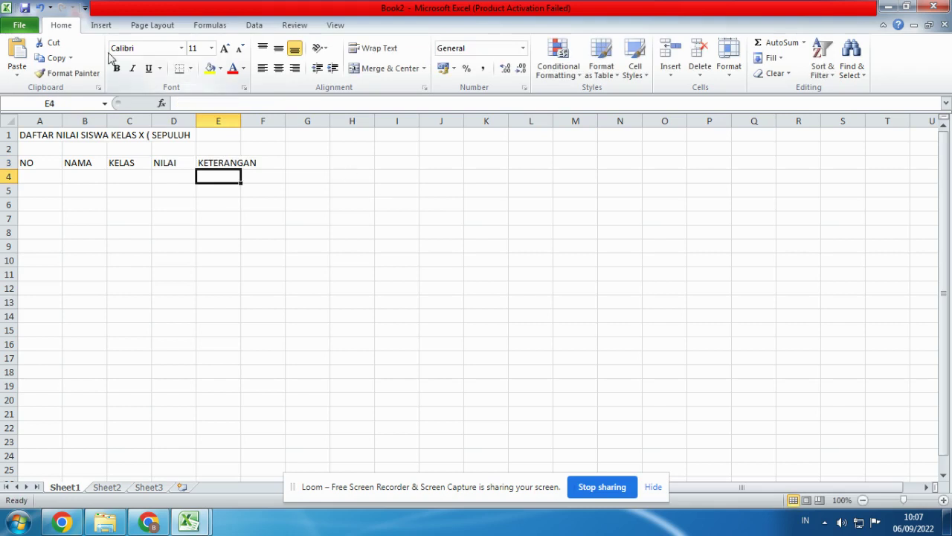
# Narrow columns A, C and D, widen columns B and E, and centre the headings in A3:E3
pyautogui.moveTo(61, 123); pyautogui.dragTo(290, 120)
pyautogui.click(240, 202)
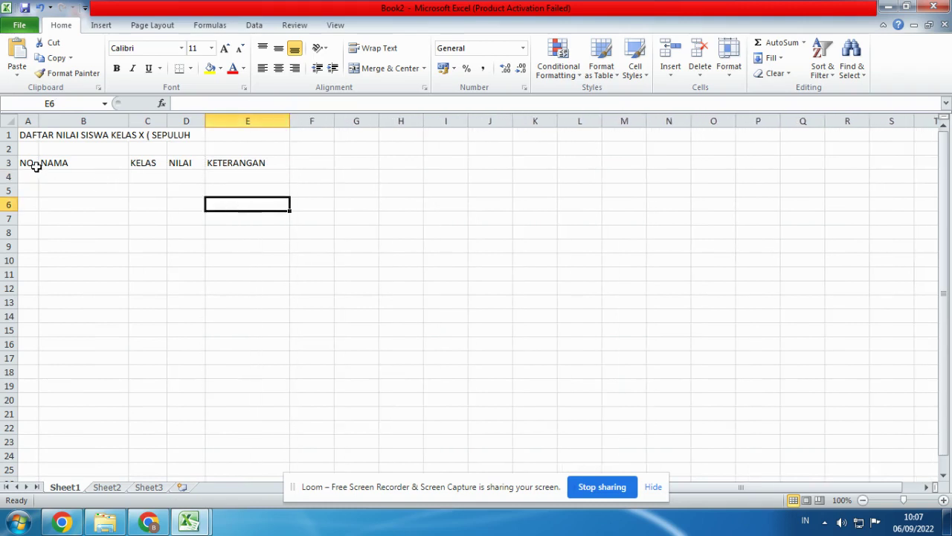
pyautogui.moveTo(36, 165); pyautogui.dragTo(255, 158)
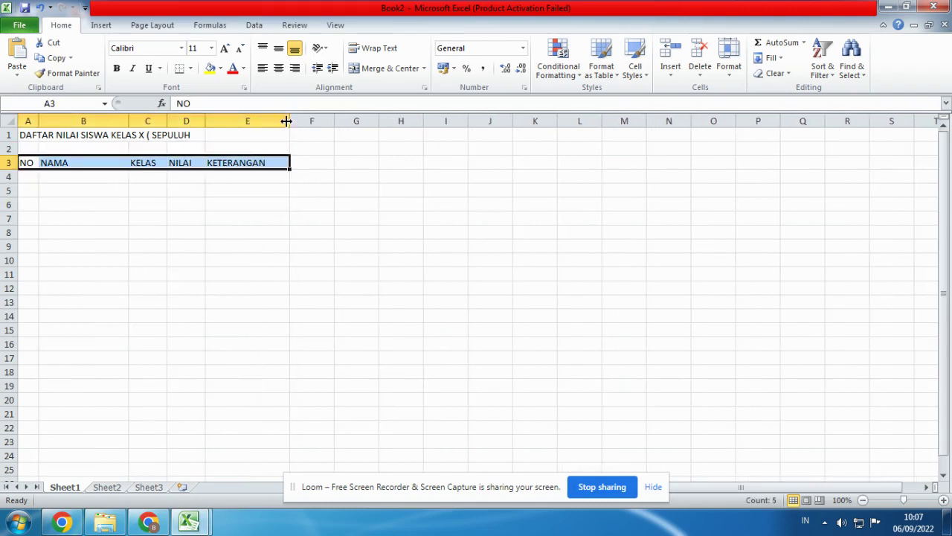
pyautogui.click(286, 72)
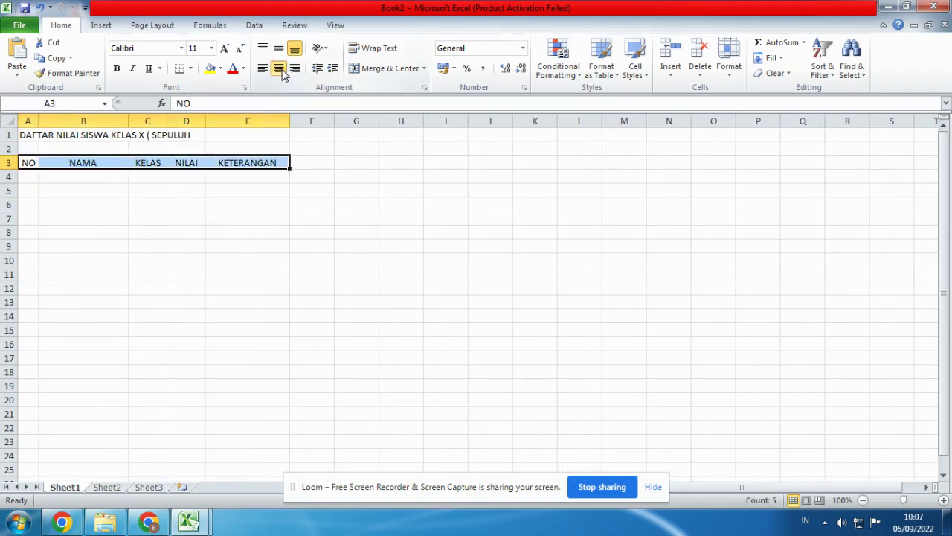
# Fill the heading row A3:E3 with yellow and apply All Borders to it
pyautogui.click(211, 68)
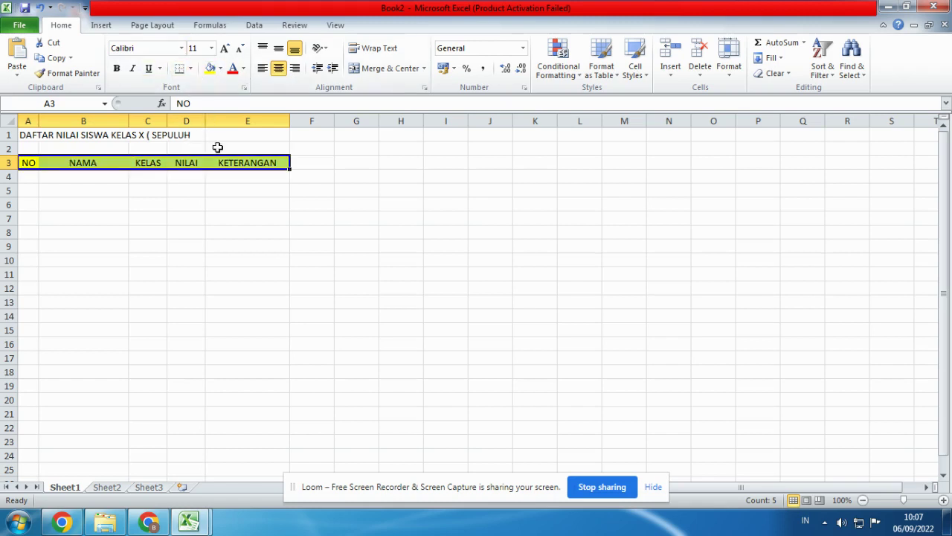
pyautogui.click(191, 70)
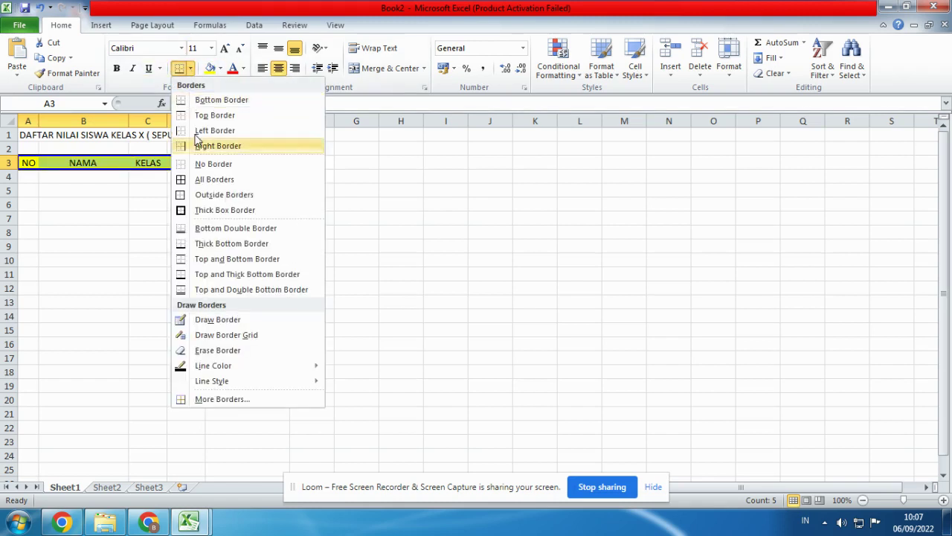
pyautogui.click(204, 177)
pyautogui.click(217, 204)
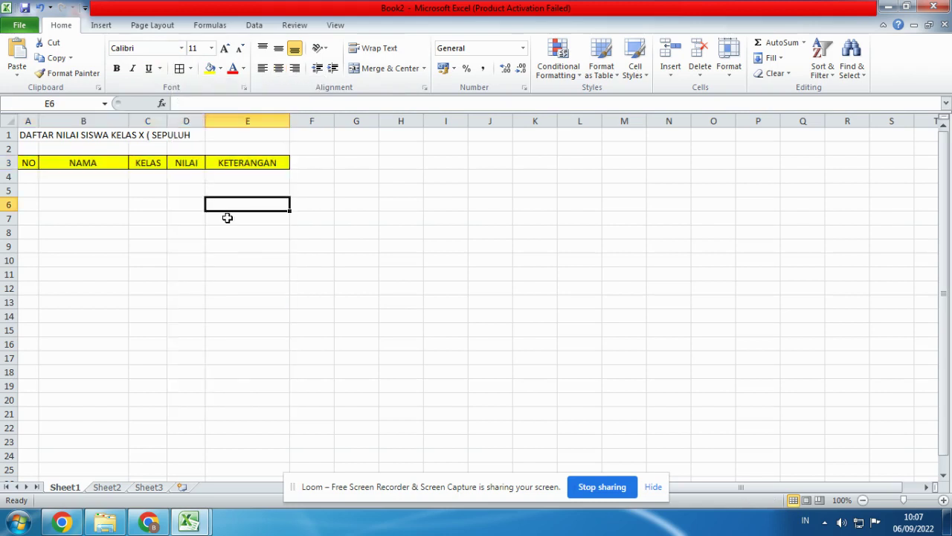
# Apply All Borders to the empty table body A4:E10 below the headings
pyautogui.click(28, 178)
pyautogui.moveTo(30, 177); pyautogui.dragTo(233, 255)
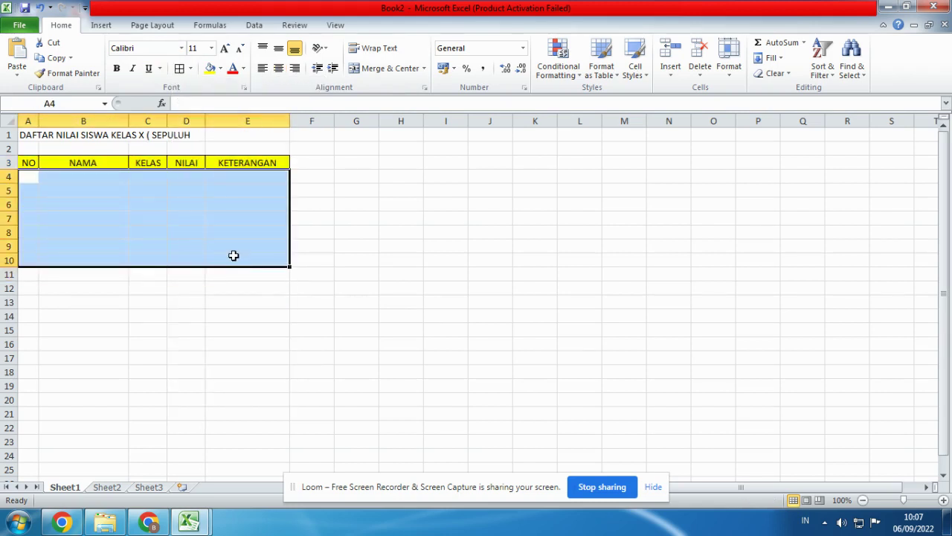
pyautogui.click(179, 68)
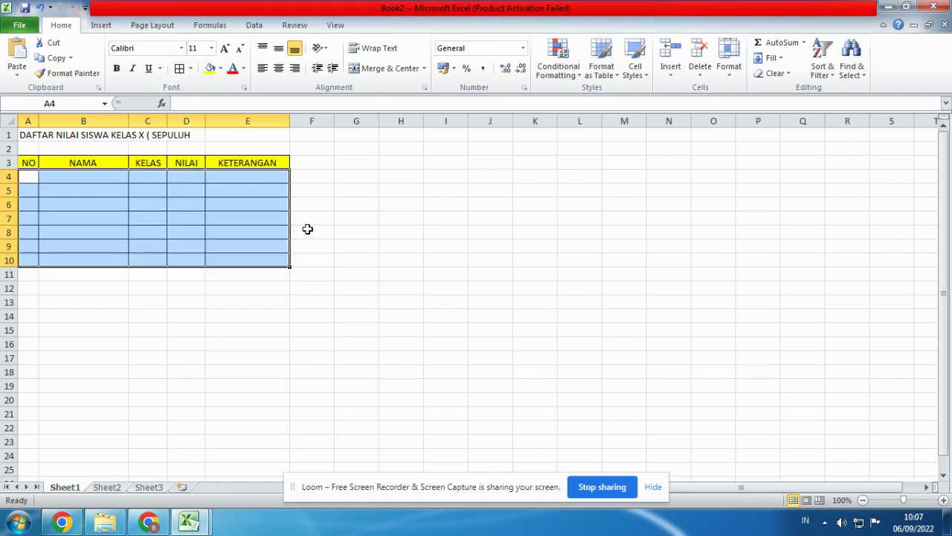
pyautogui.click(364, 262)
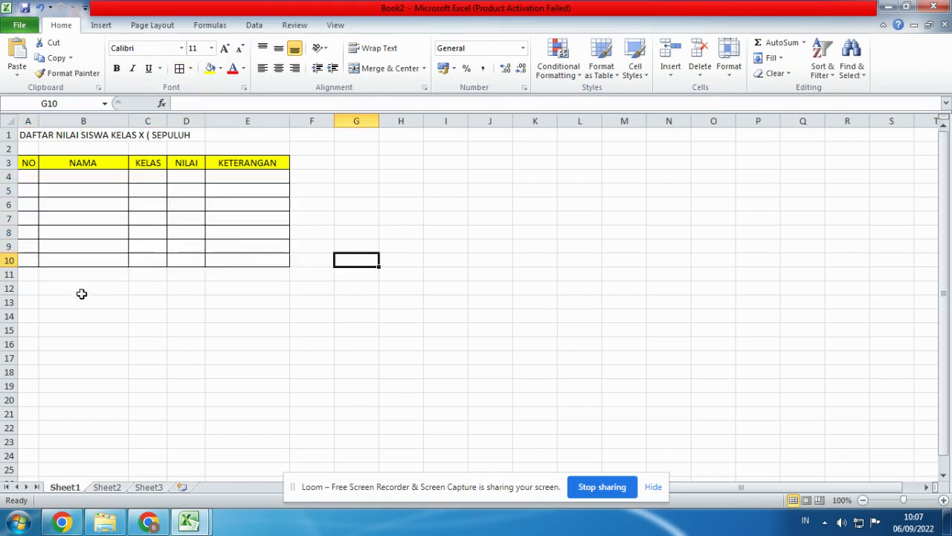
# Merge and centre cells A10:C10 in the last row of the table
pyautogui.click(32, 259)
pyautogui.moveTo(33, 259); pyautogui.dragTo(133, 263)
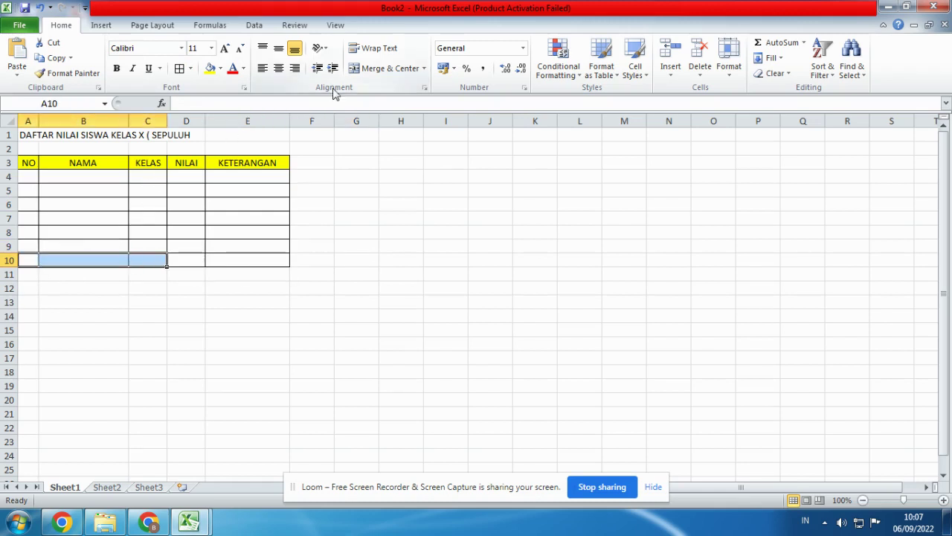
pyautogui.click(356, 67)
pyautogui.write('JUMLAH')
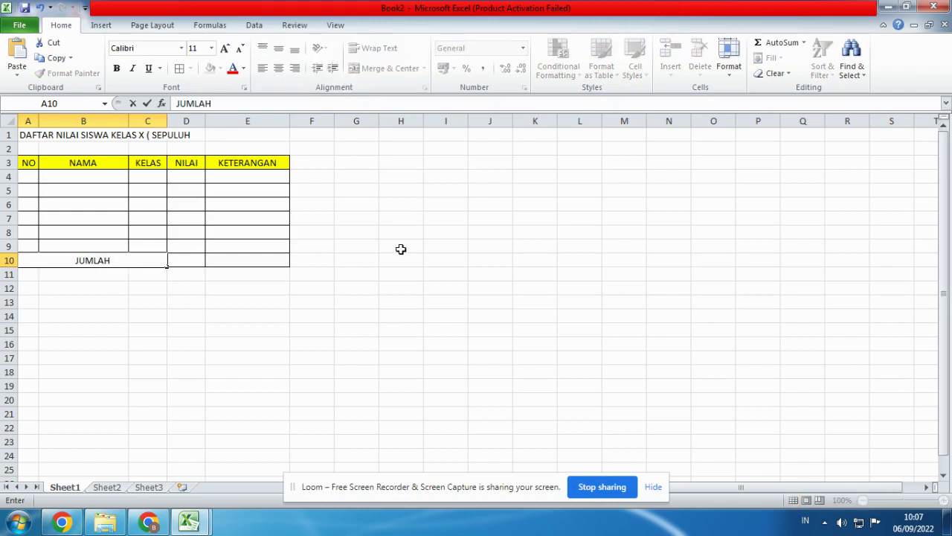
pyautogui.write(' NILAI')
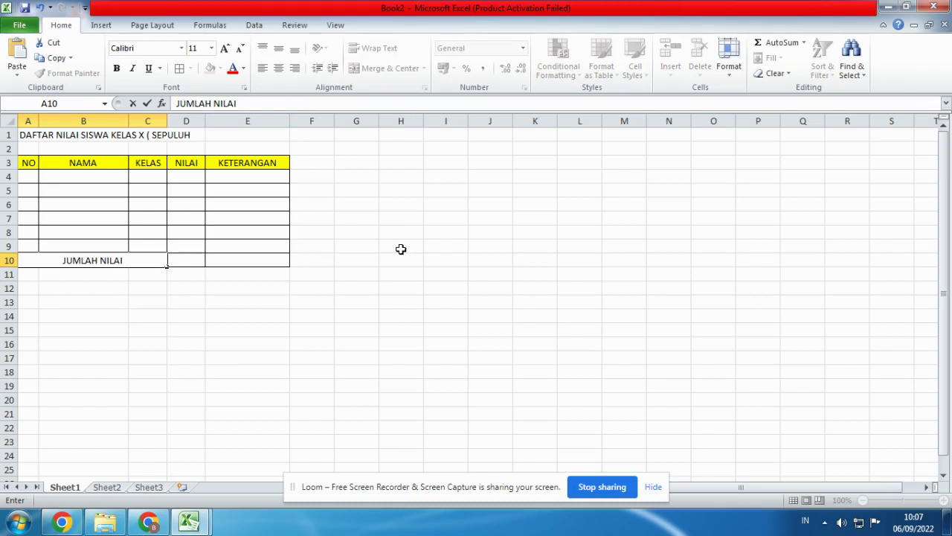
pyautogui.press('BackSpace')
pyautogui.press('BackSpace')
pyautogui.press('BackSpace')
pyautogui.press('BackSpace')
pyautogui.press('BackSpace')
pyautogui.press('BackSpace')
pyautogui.press('BackSpace')
pyautogui.press('BackSpace')
pyautogui.press('BackSpace')
pyautogui.press('BackSpace')
pyautogui.press('BackSpace')
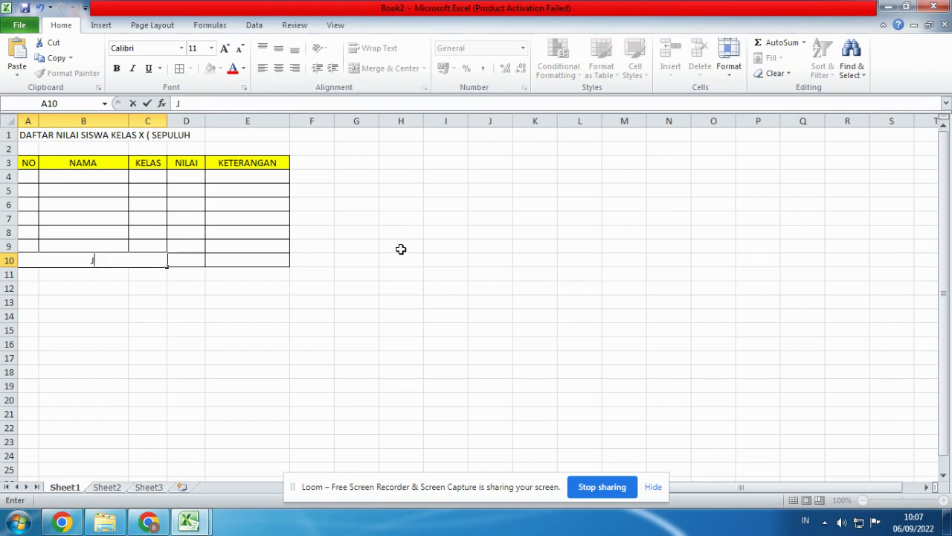
# Enter the label NILAI RATA - RATA in the merged cell A10:C10
pyautogui.write('NILAI RATA')
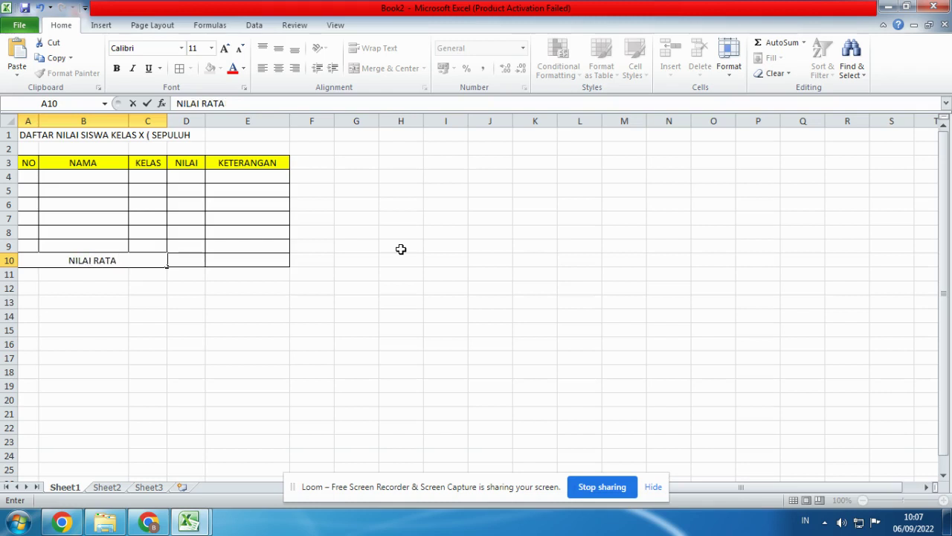
pyautogui.write(' - RATA')
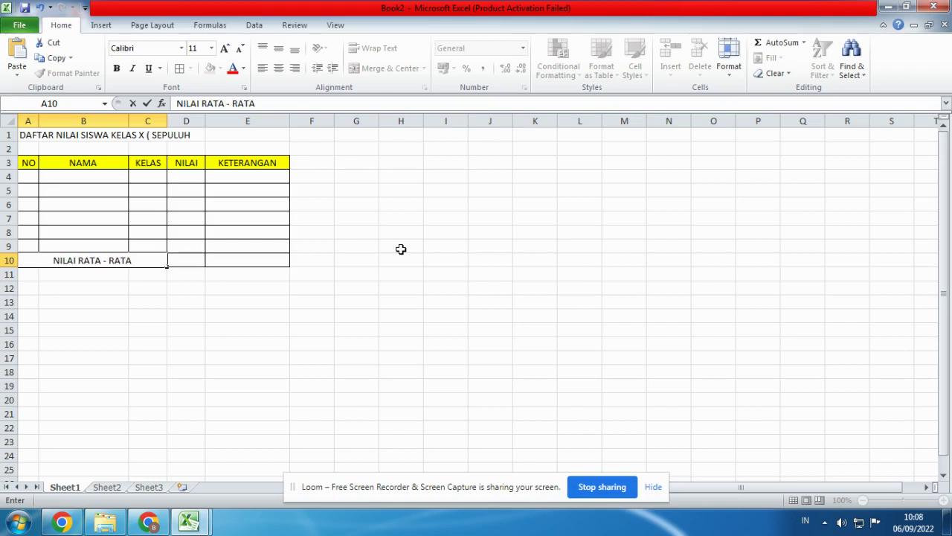
pyautogui.press('Return')
pyautogui.click(415, 316)
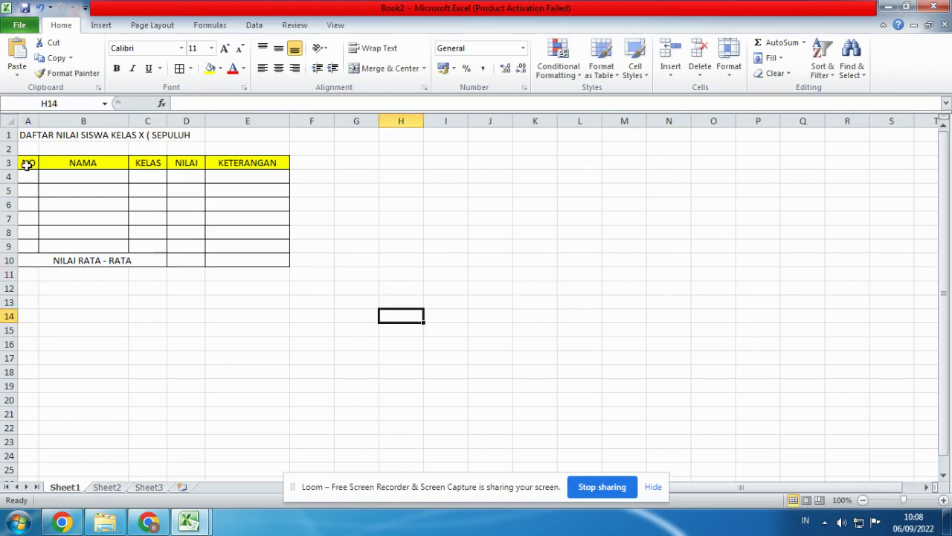
# Apply a Thick Box Border to the heading row A3:E3 and to the average row A10:E10
pyautogui.moveTo(28, 162); pyautogui.dragTo(235, 158)
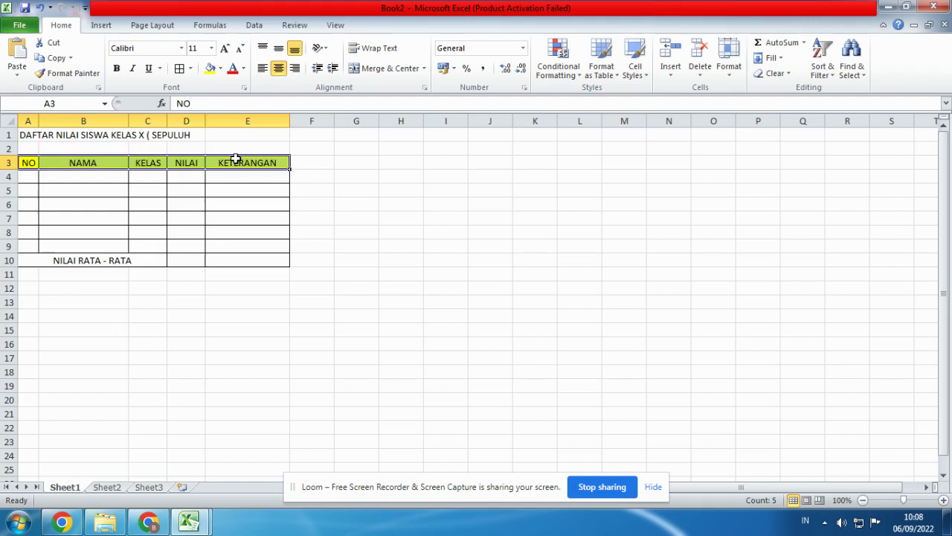
pyautogui.click(191, 68)
pyautogui.click(197, 212)
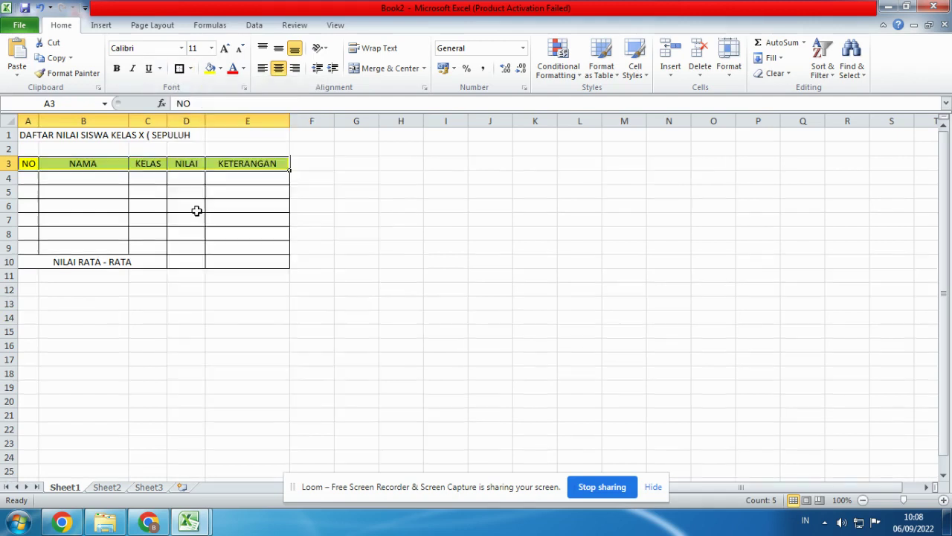
pyautogui.click(355, 219)
pyautogui.click(34, 262)
pyautogui.moveTo(35, 263); pyautogui.dragTo(229, 261)
pyautogui.click(180, 68)
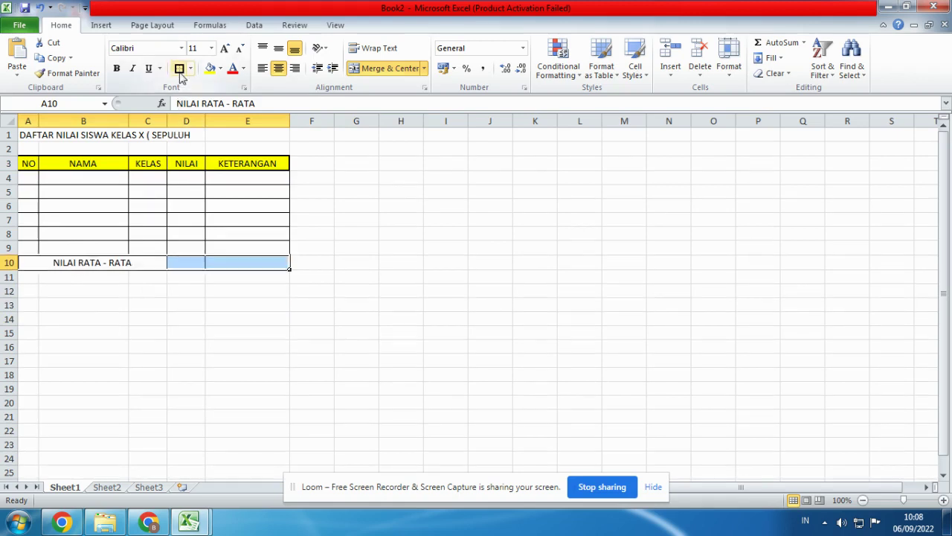
pyautogui.click(390, 261)
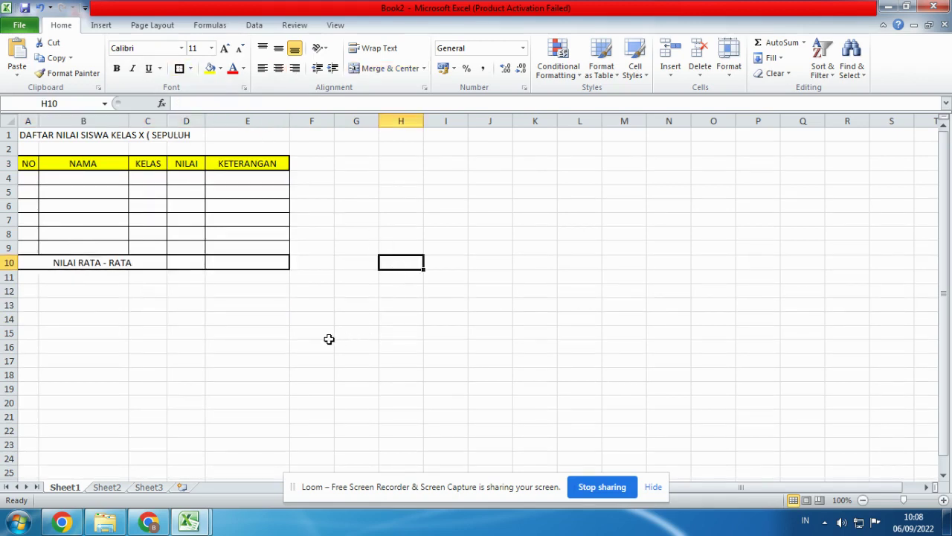
pyautogui.click(329, 337)
pyautogui.click(398, 248)
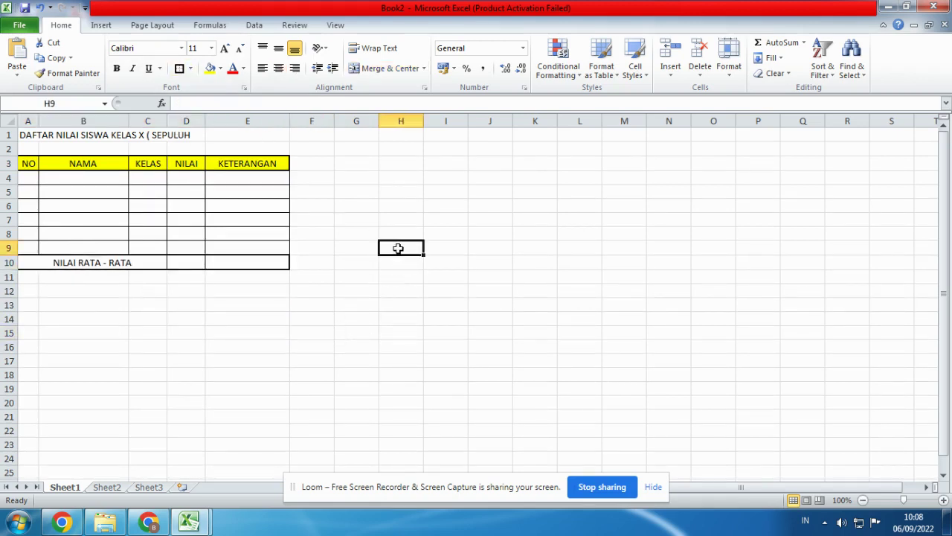
pyautogui.click(338, 223)
pyautogui.click(356, 277)
pyautogui.click(341, 188)
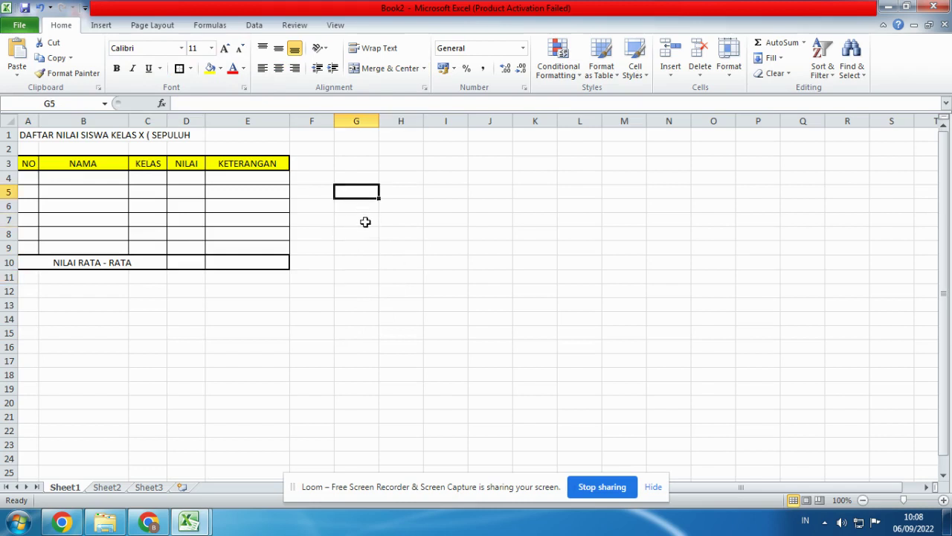
pyautogui.click(365, 220)
pyautogui.click(366, 280)
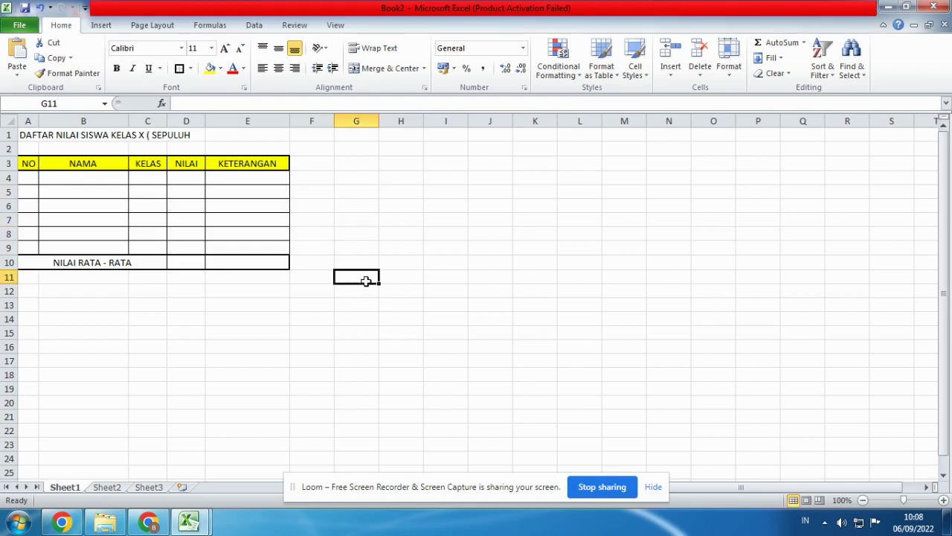
pyautogui.click(345, 180)
pyautogui.click(340, 195)
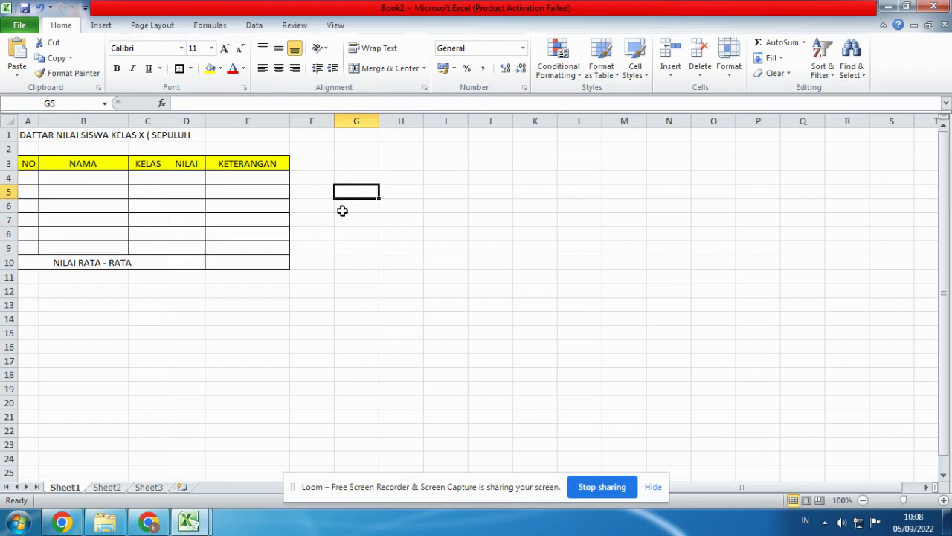
pyautogui.click(343, 208)
pyautogui.click(349, 220)
pyautogui.click(341, 275)
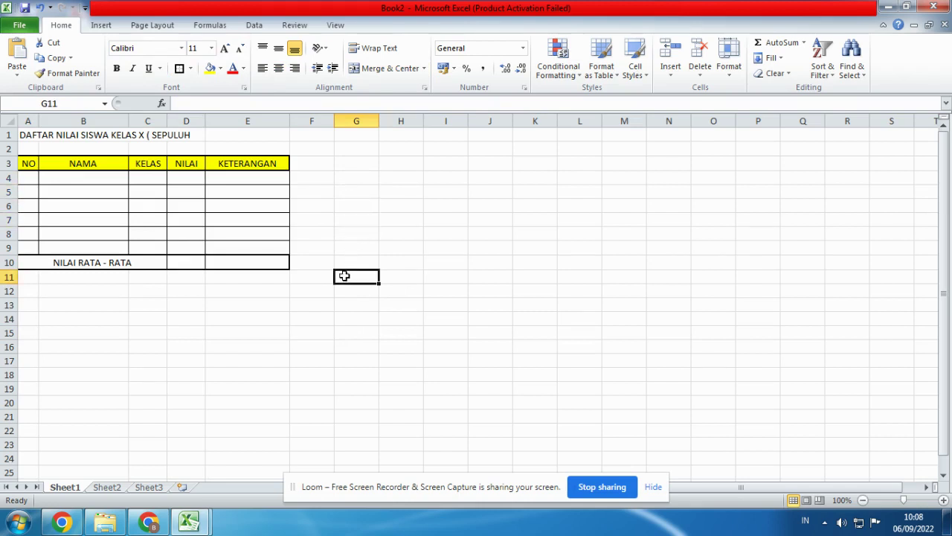
pyautogui.click(342, 181)
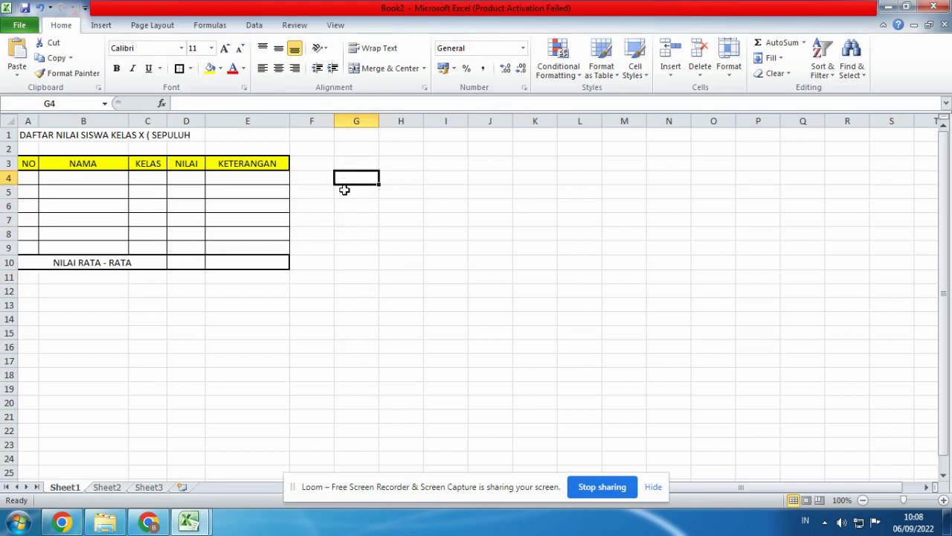
pyautogui.click(344, 193)
pyautogui.click(346, 206)
pyautogui.click(352, 230)
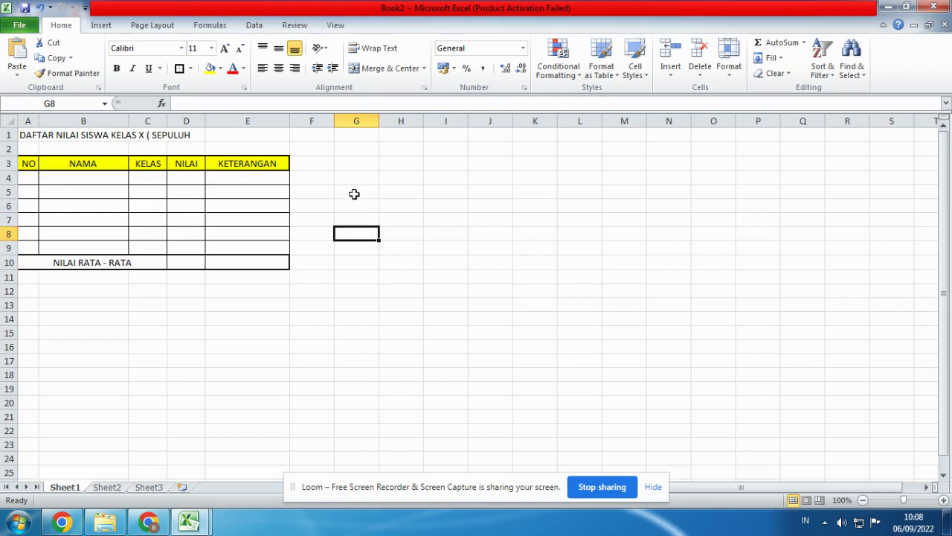
pyautogui.click(354, 194)
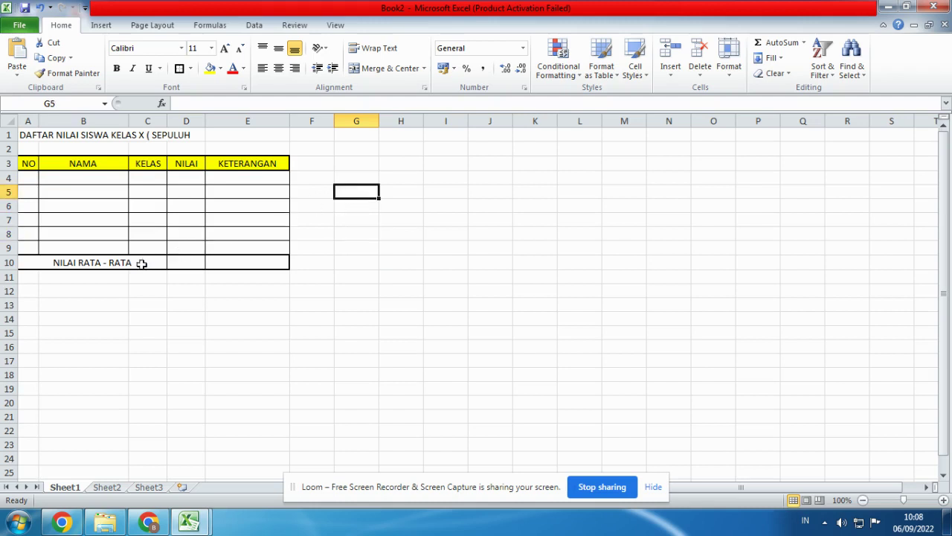
pyautogui.click(371, 266)
pyautogui.click(390, 233)
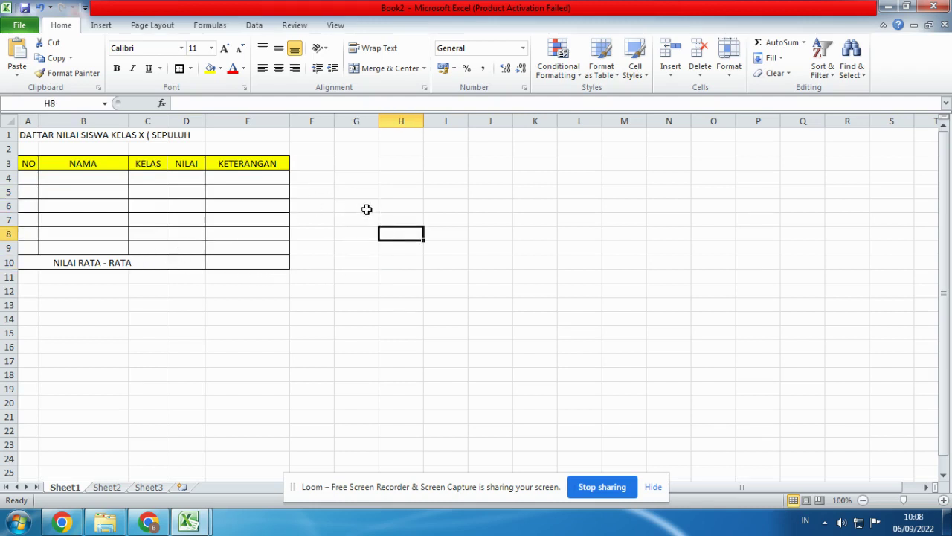
pyautogui.click(367, 208)
pyautogui.click(368, 249)
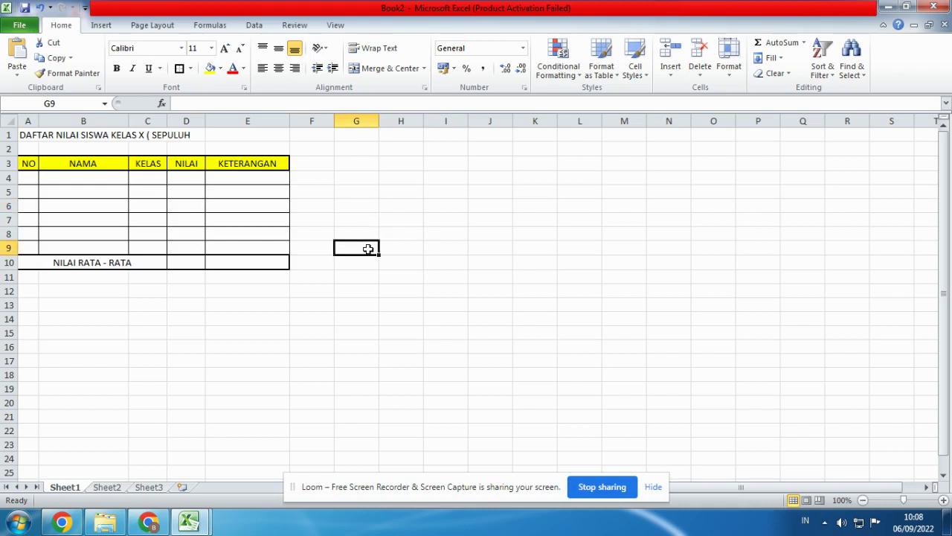
pyautogui.click(371, 232)
pyautogui.click(363, 190)
pyautogui.click(362, 208)
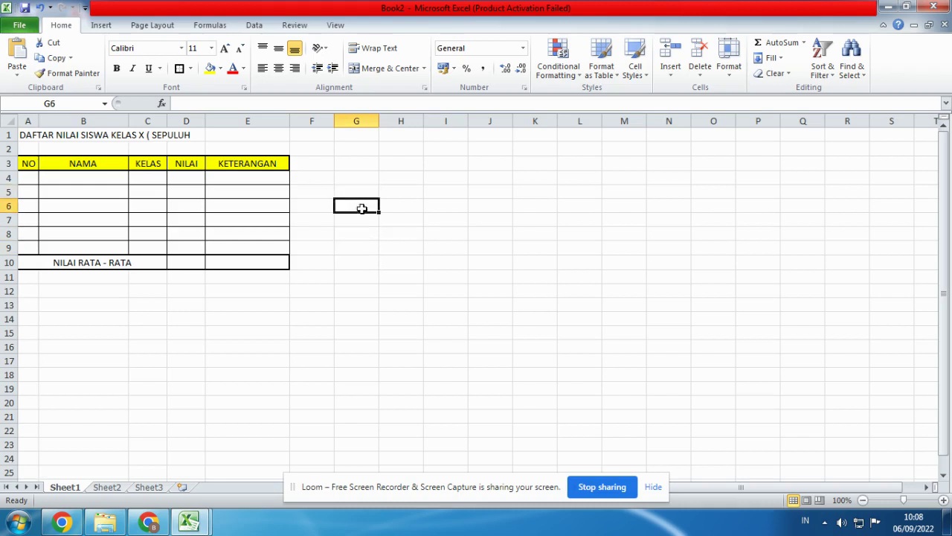
pyautogui.click(365, 219)
pyautogui.click(365, 202)
pyautogui.click(365, 193)
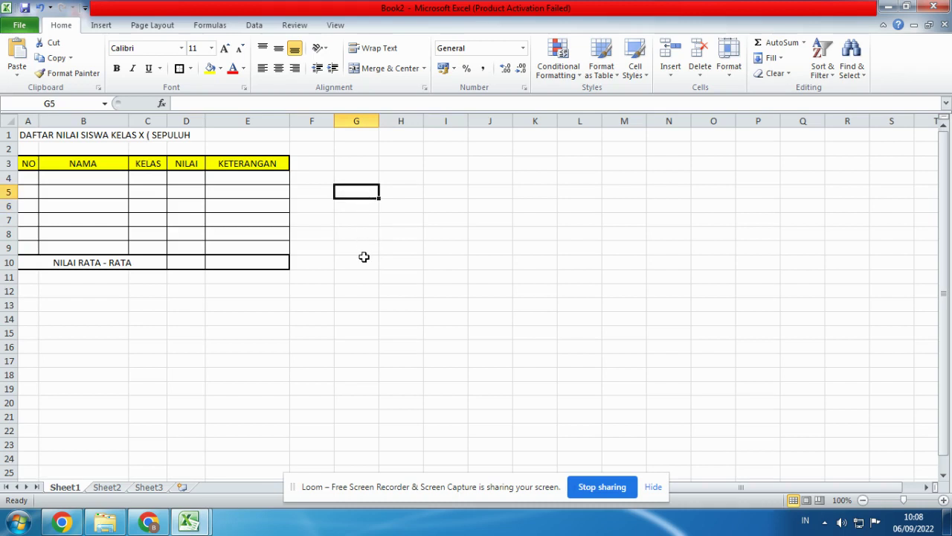
# Number the first three student rows 1, 2 and 3 in cells A4:A6
pyautogui.click(34, 178)
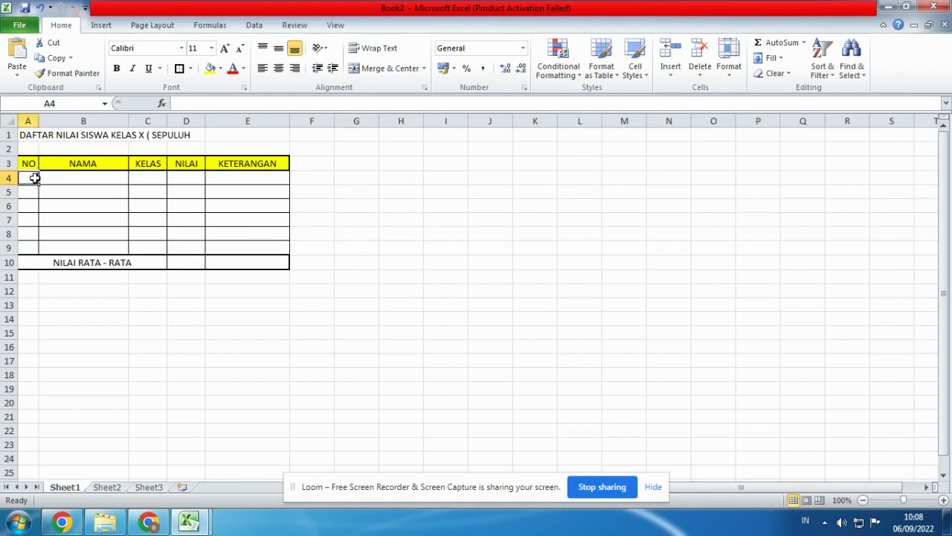
pyautogui.write('1')
pyautogui.click(31, 187)
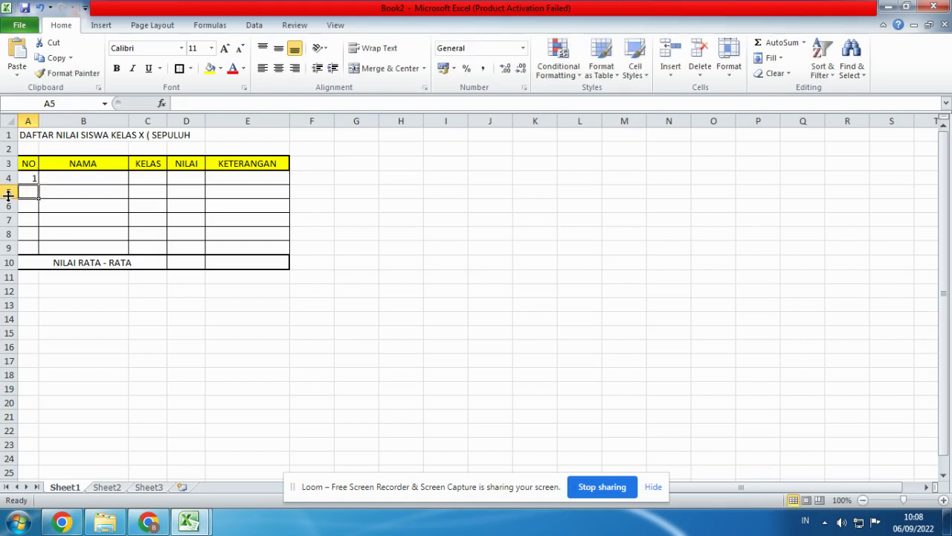
pyautogui.write('2')
pyautogui.press('Return')
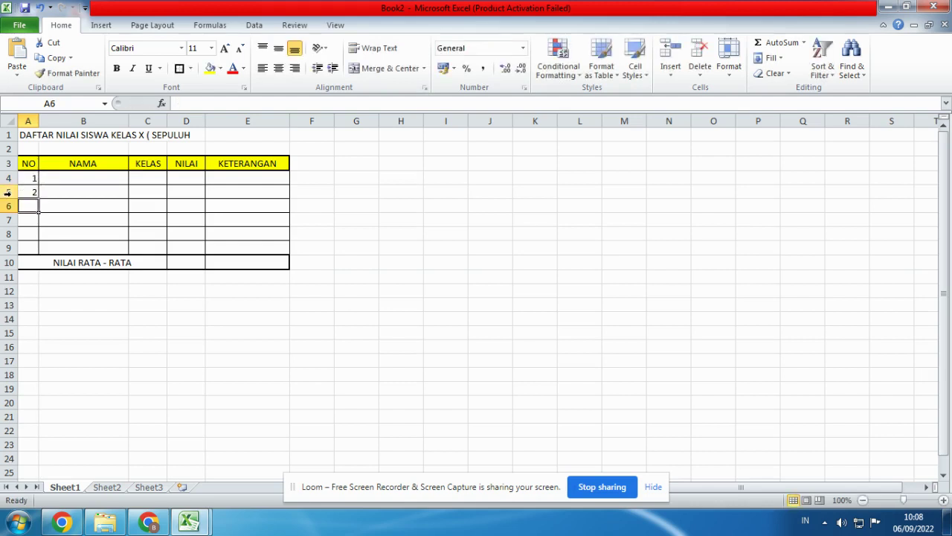
pyautogui.write('3')
pyautogui.press('Return')
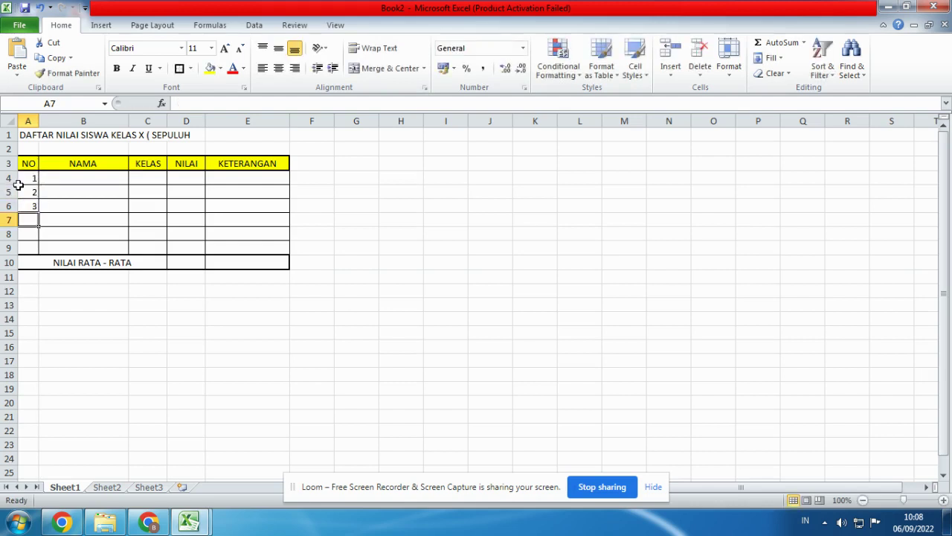
# Centre the row numbers in A4:A6 horizontally
pyautogui.moveTo(30, 179); pyautogui.dragTo(31, 205)
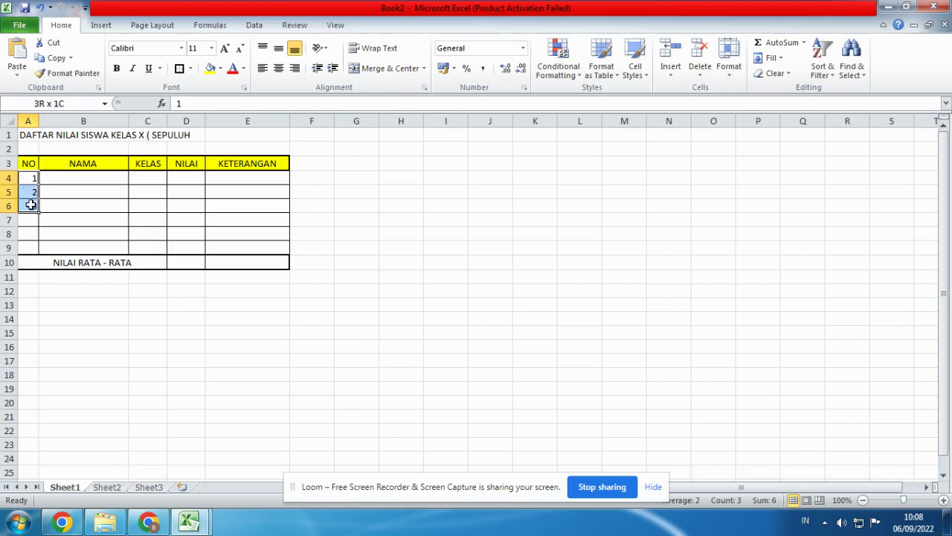
pyautogui.click(279, 67)
pyautogui.click(401, 205)
# Fill in row 4 with the first student's name, class X and a score of 50
pyautogui.click(93, 177)
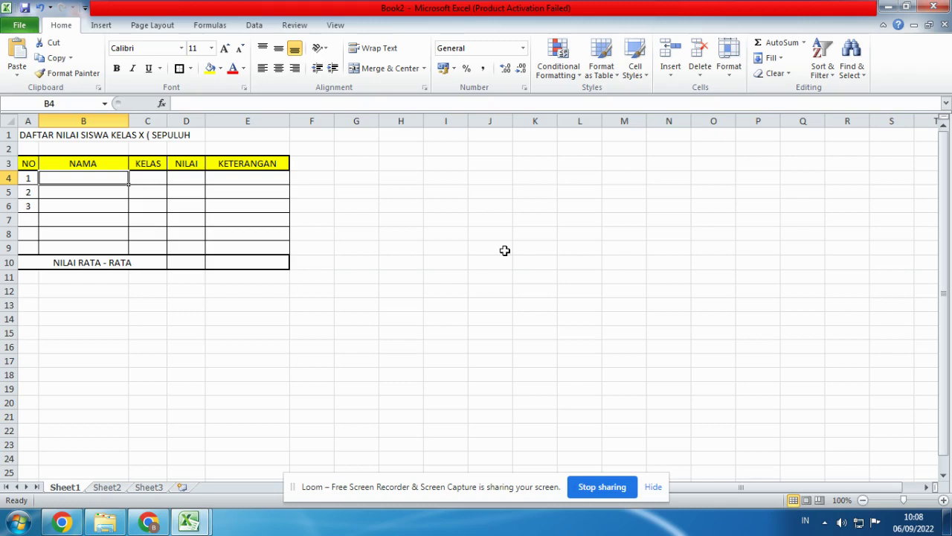
pyautogui.write('zUL')
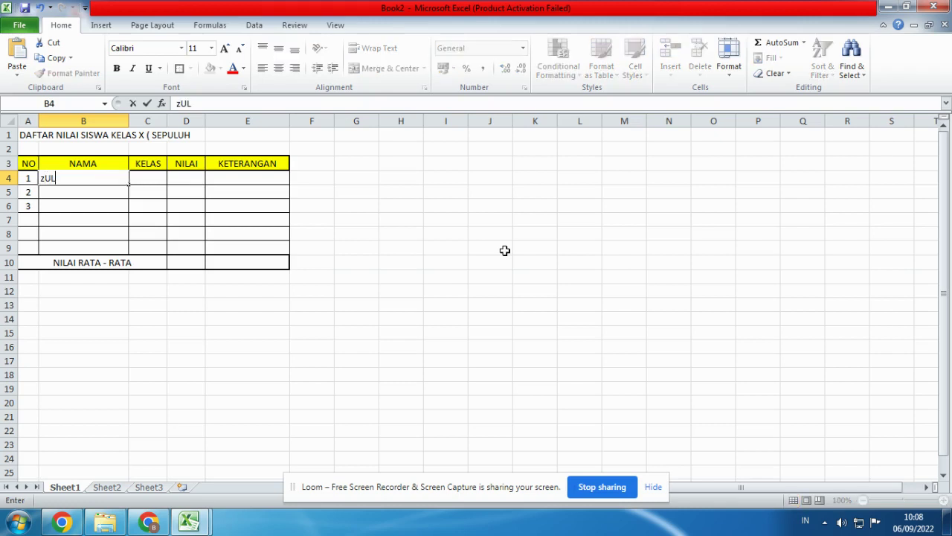
pyautogui.write('FIKRI')
pyautogui.press('Tab')
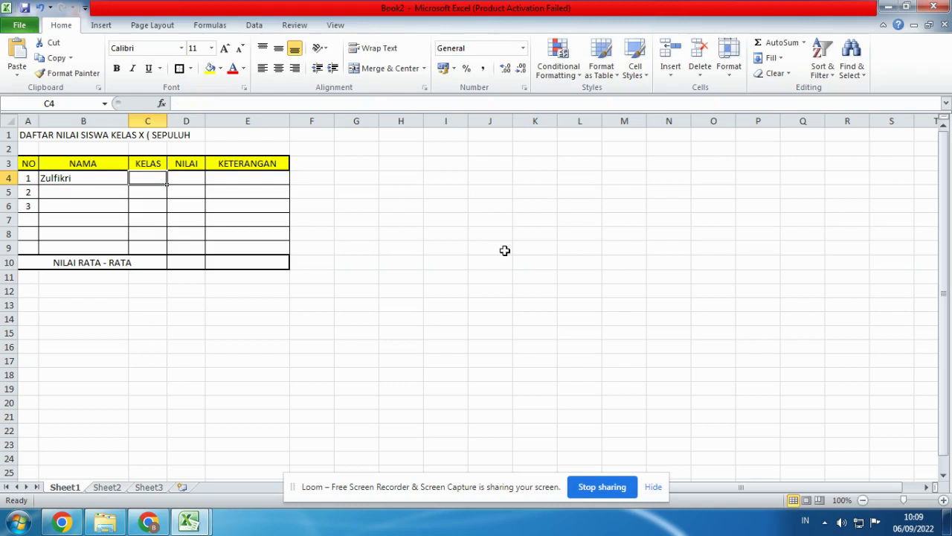
pyautogui.write('X')
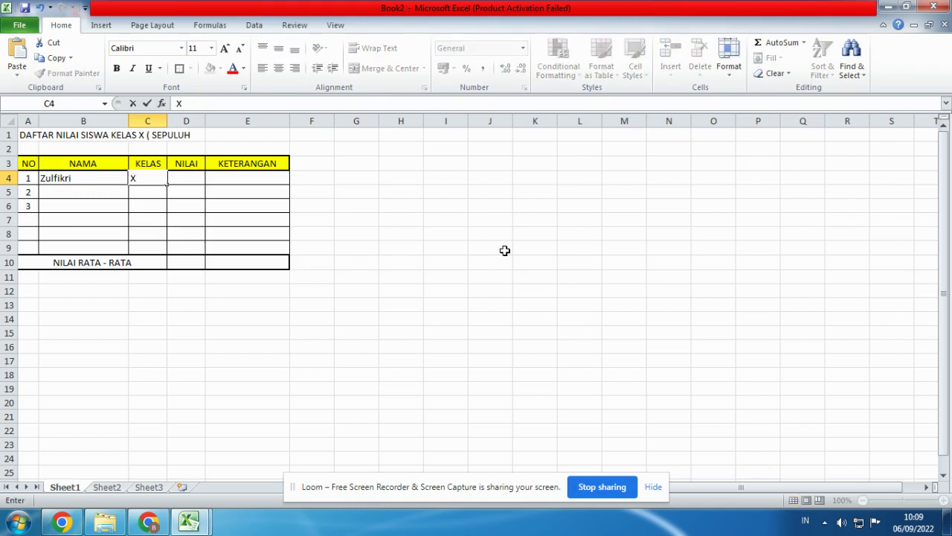
pyautogui.press('Tab')
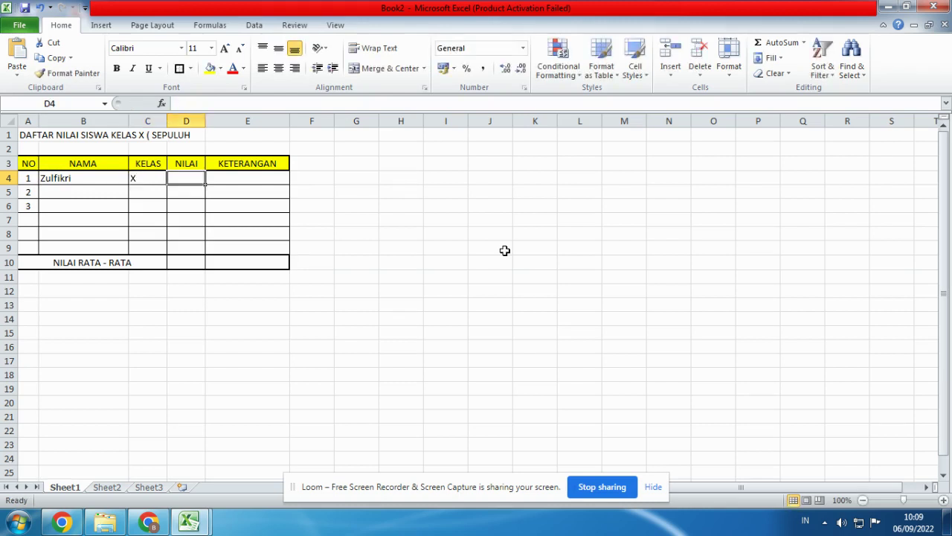
pyautogui.write('50')
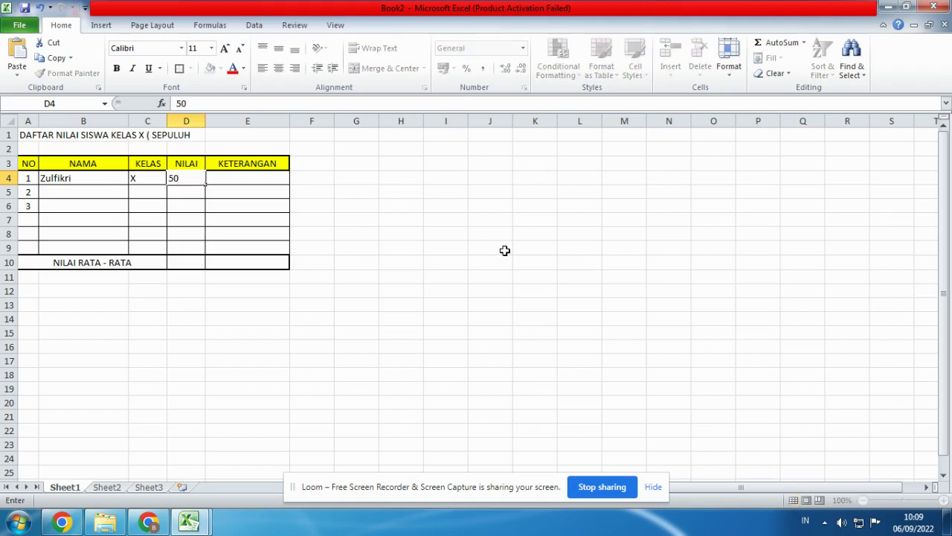
pyautogui.press('Return')
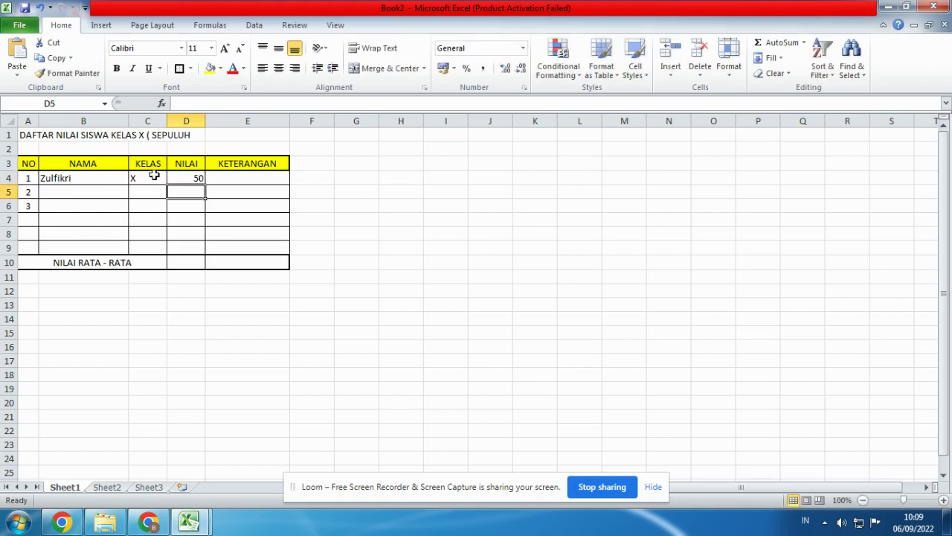
# Centre the class and score cells C4:D9 horizontally
pyautogui.moveTo(154, 175); pyautogui.dragTo(189, 240)
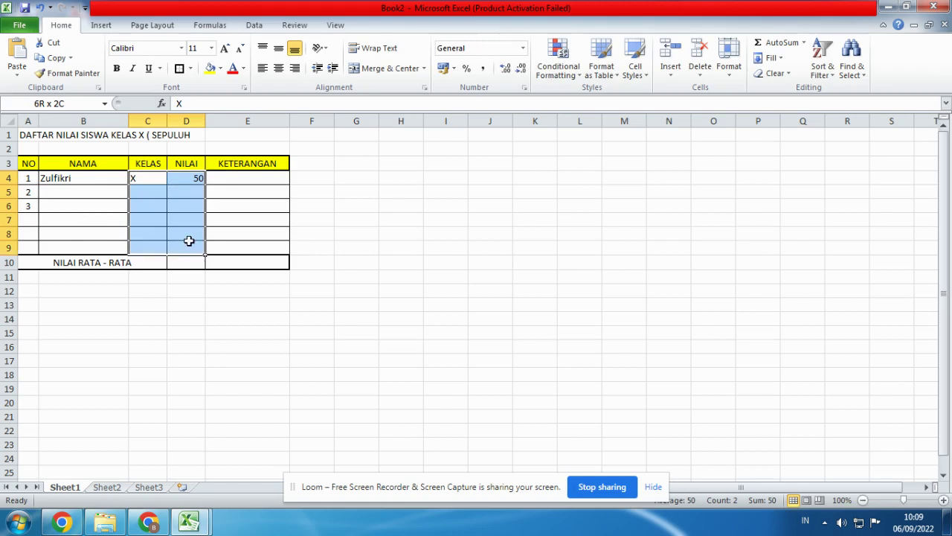
pyautogui.click(278, 68)
pyautogui.click(413, 195)
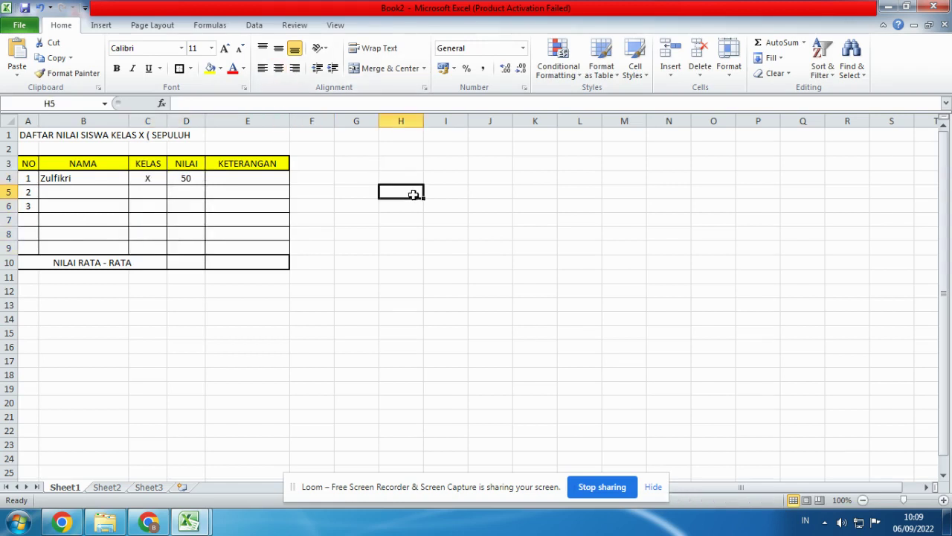
# Fill in row 5 with the second student's name, class x and a score of 60
pyautogui.click(67, 194)
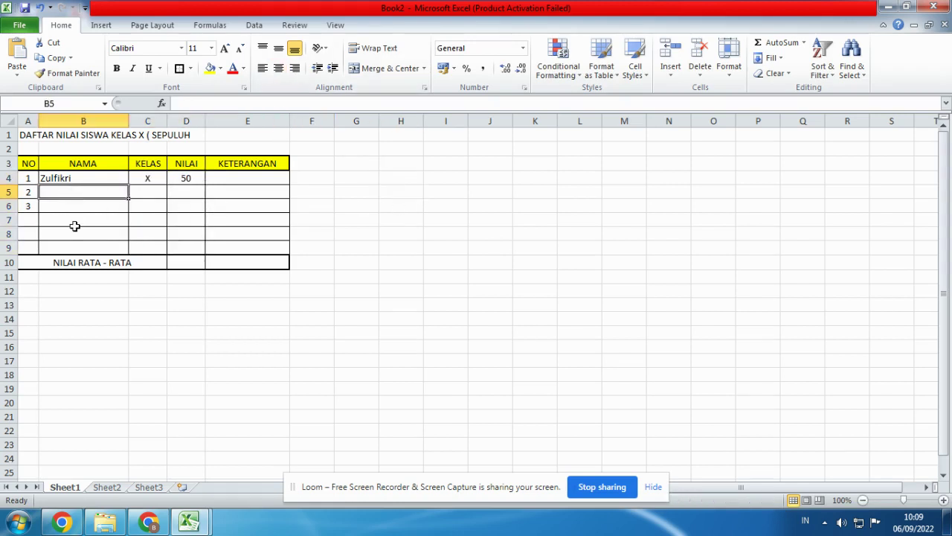
pyautogui.write('Adam')
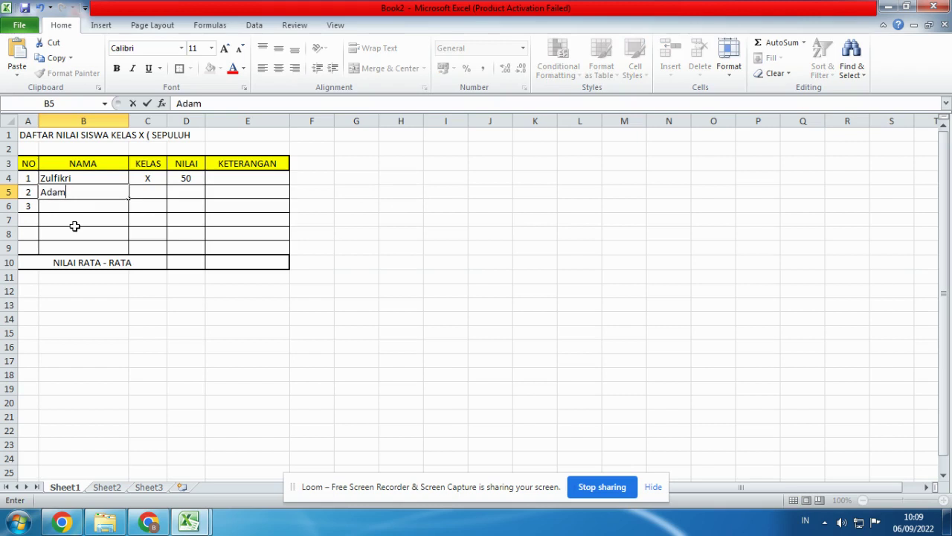
pyautogui.press('Tab')
pyautogui.write('x')
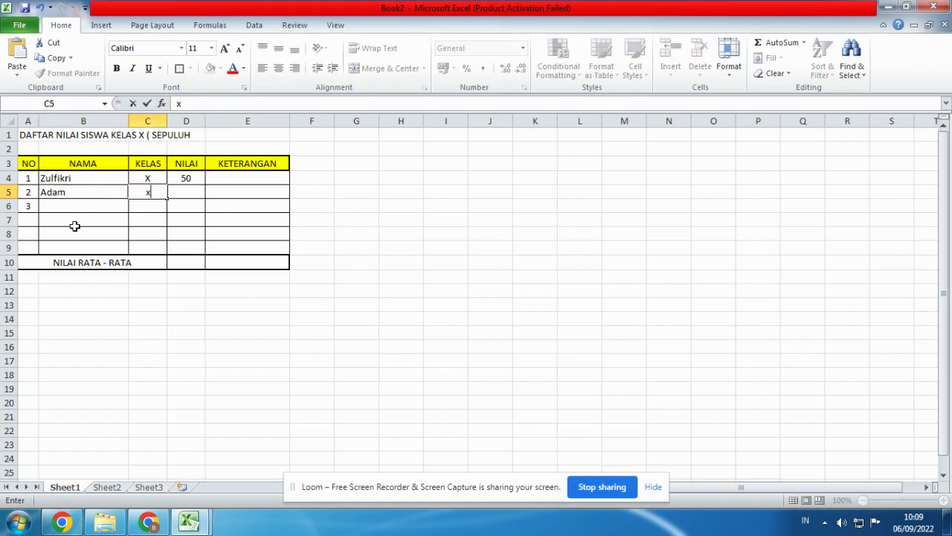
pyautogui.press('Tab')
pyautogui.write('60')
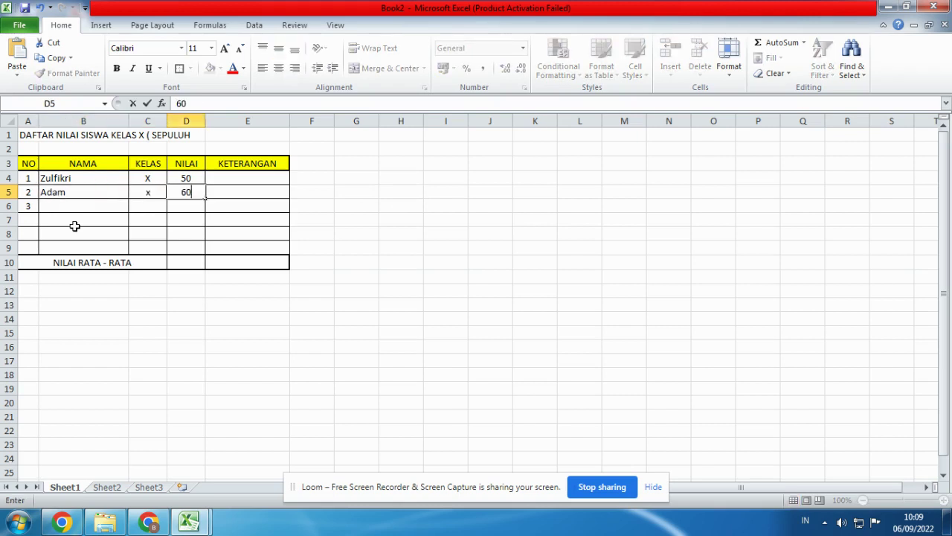
pyautogui.press('Return')
# Fill in row 6 with the third student's name, class X and a score of 90
pyautogui.press('Left')
pyautogui.press('Left')
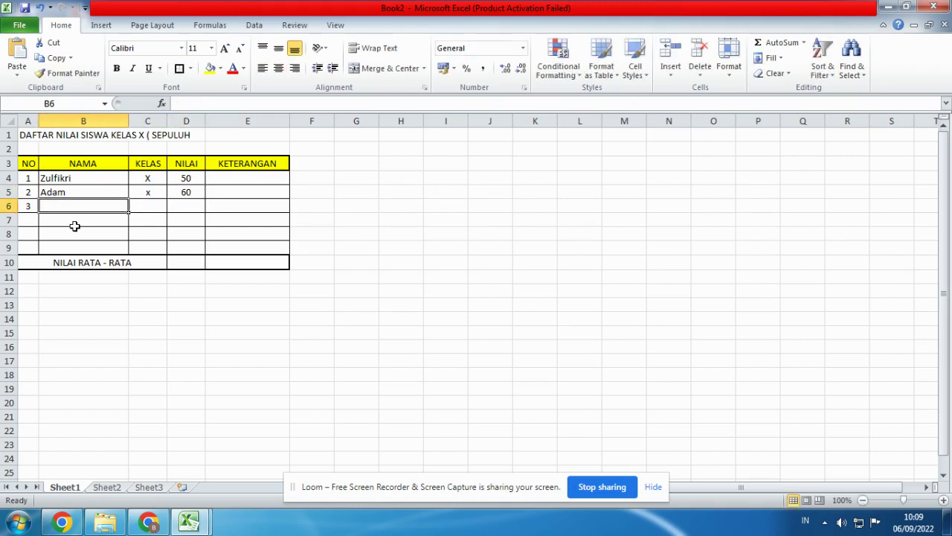
pyautogui.write('Eka')
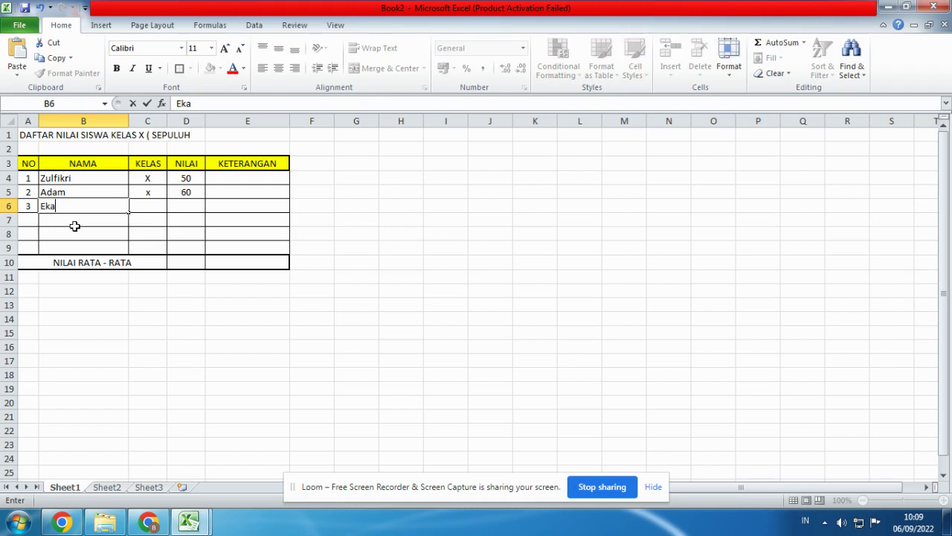
pyautogui.press('Tab')
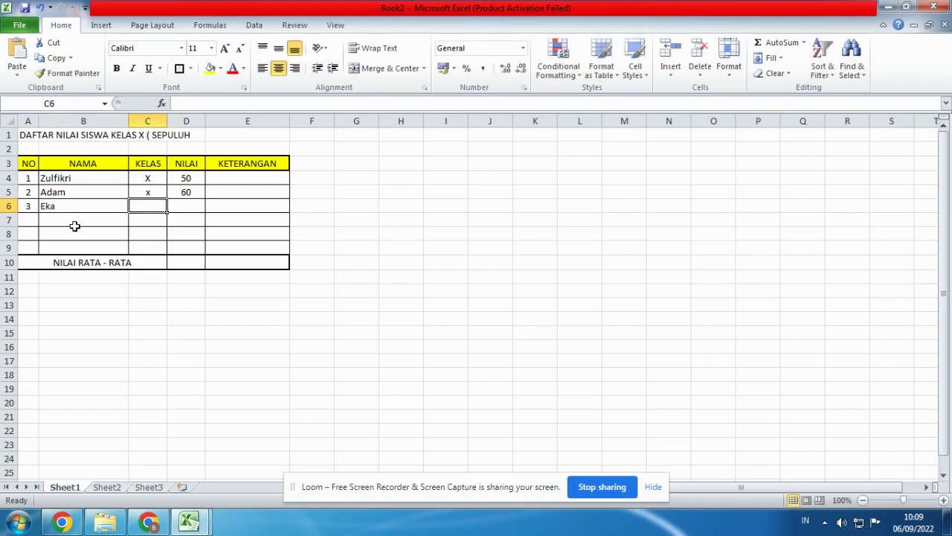
pyautogui.write('X')
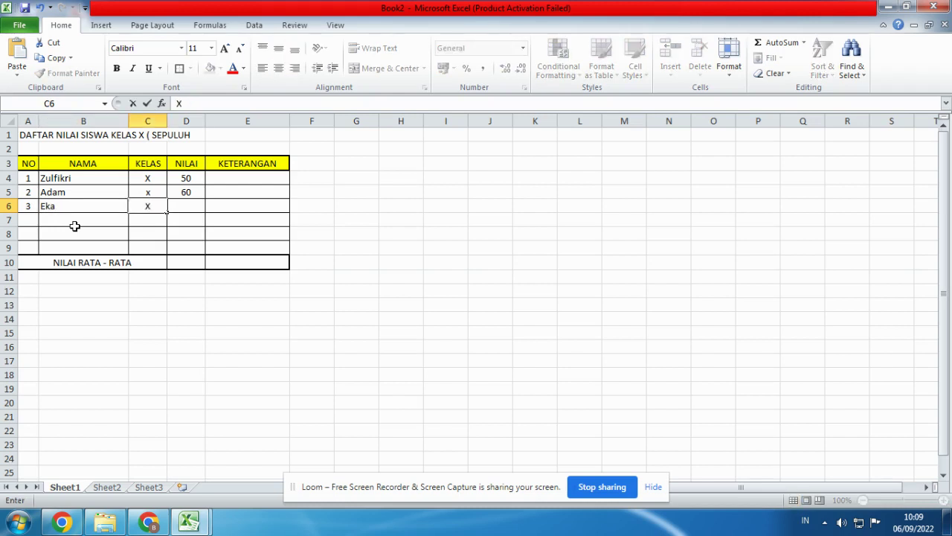
pyautogui.press('Tab')
pyautogui.write('90')
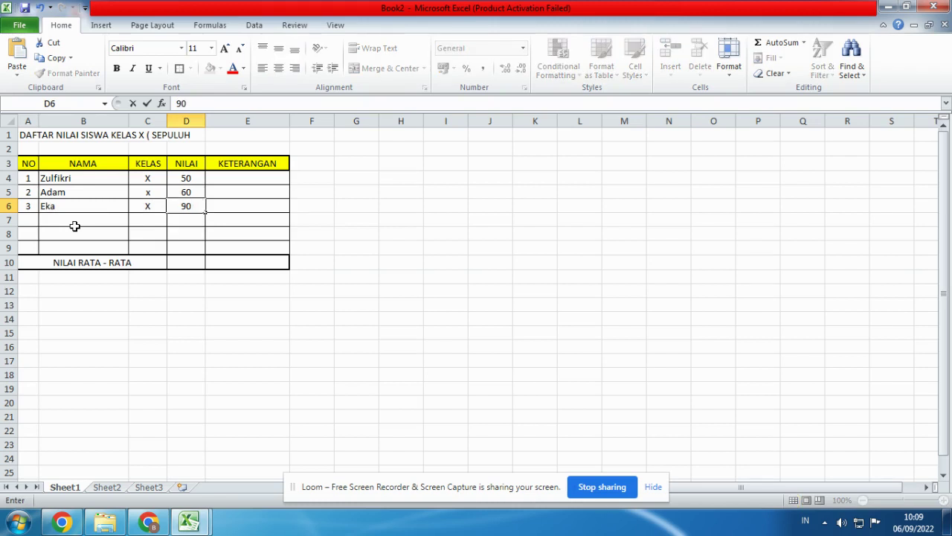
pyautogui.press('Return')
# Change the second student's class in C5 to a capital X
pyautogui.press('Up')
pyautogui.press('Up')
pyautogui.press('Left')
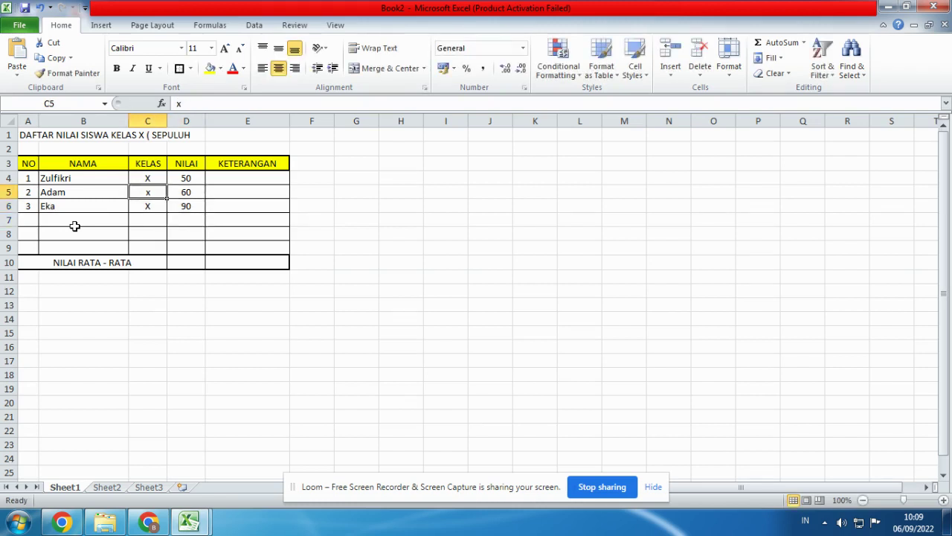
pyautogui.write('X')
pyautogui.press('Tab')
pyautogui.press('Tab')
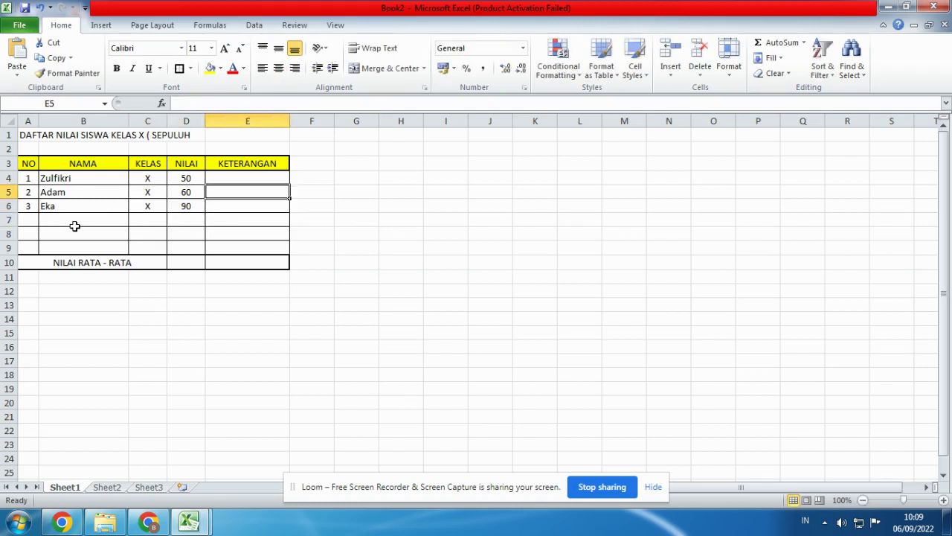
# Start an IF formula in the first student's KETERANGAN cell E4 that tests the score in D4
pyautogui.press('Up')
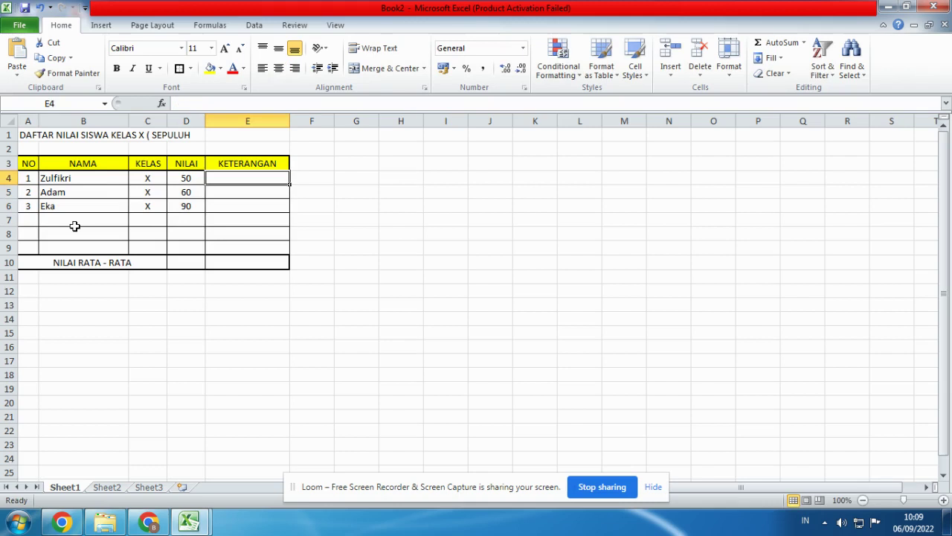
pyautogui.write('=')
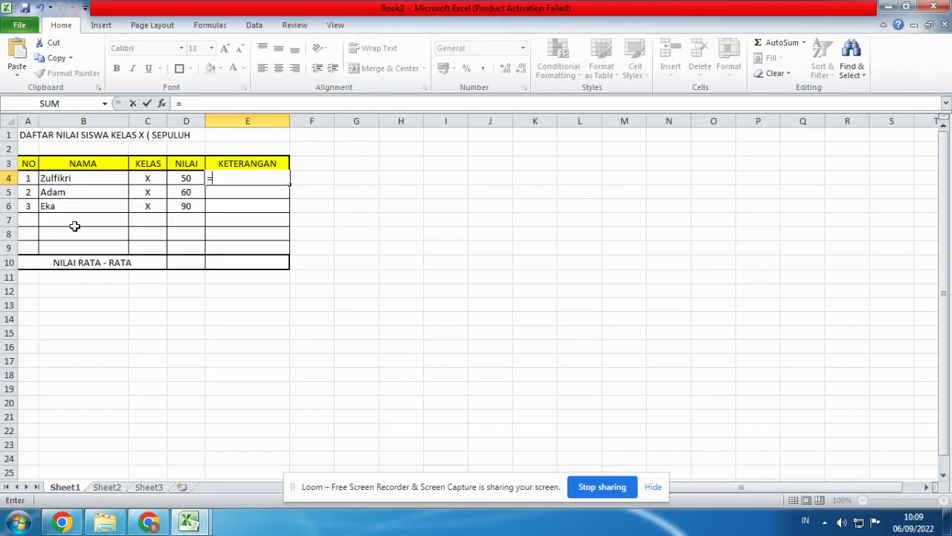
pyautogui.write('if(')
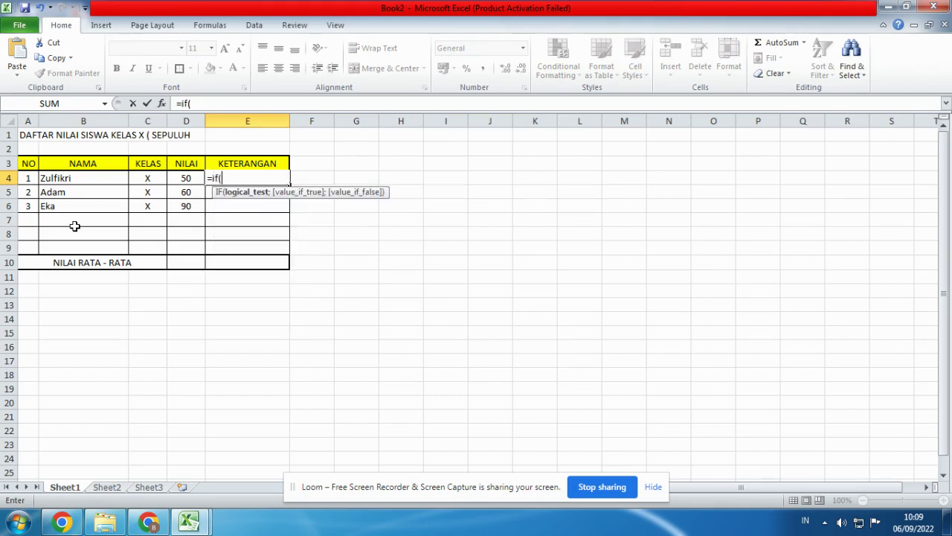
pyautogui.click(178, 177)
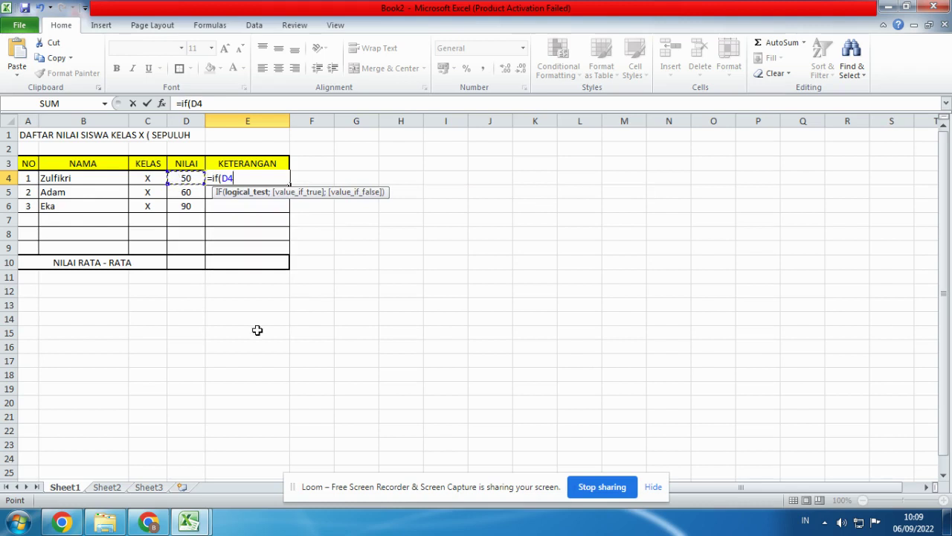
pyautogui.write('=')
pyautogui.write('<1')
pyautogui.write('00;')
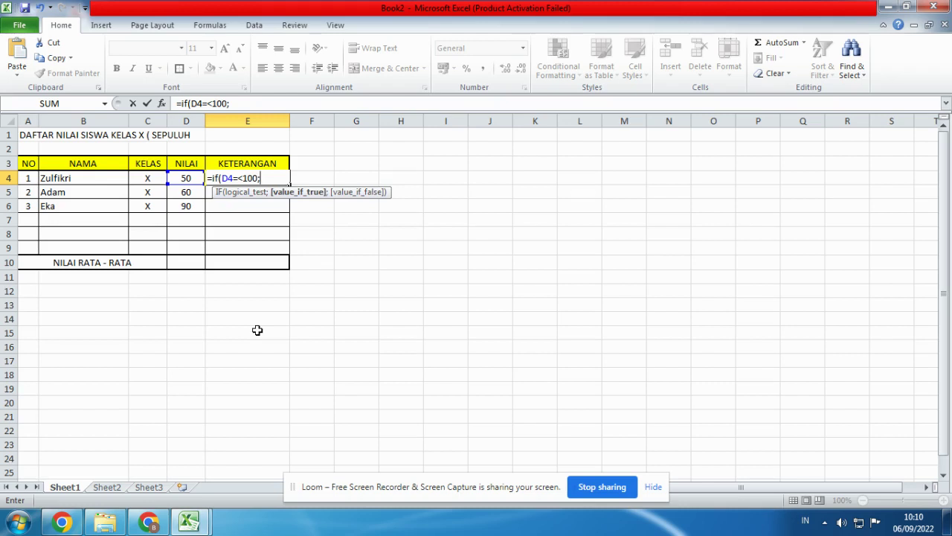
pyautogui.press('BackSpace')
pyautogui.press('BackSpace')
pyautogui.press('BackSpace')
pyautogui.press('BackSpace')
pyautogui.press('BackSpace')
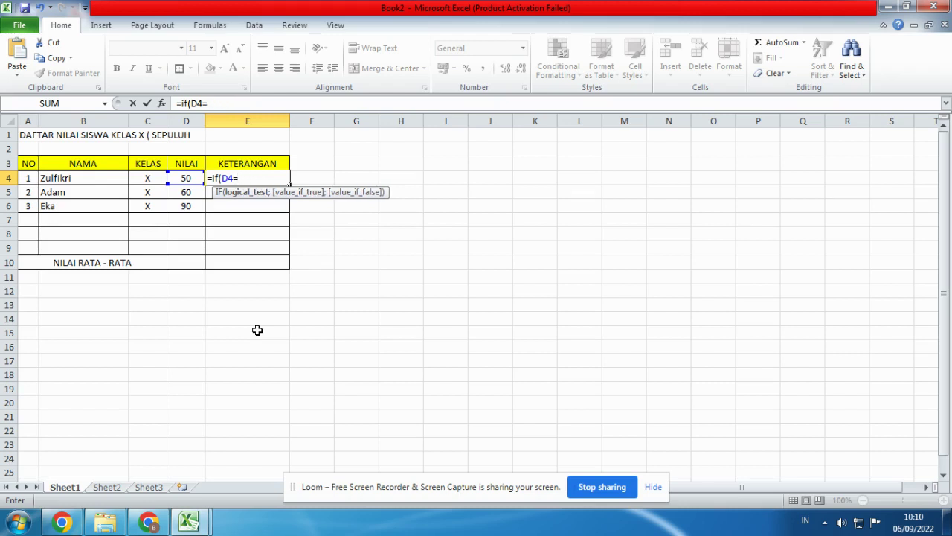
# Make the first condition of the E4 formula return "Istimewa" when the D4 score is at least 80
pyautogui.write('>')
pyautogui.write('80')
pyautogui.write(';')
pyautogui.press('BackSpace')
pyautogui.write(';')
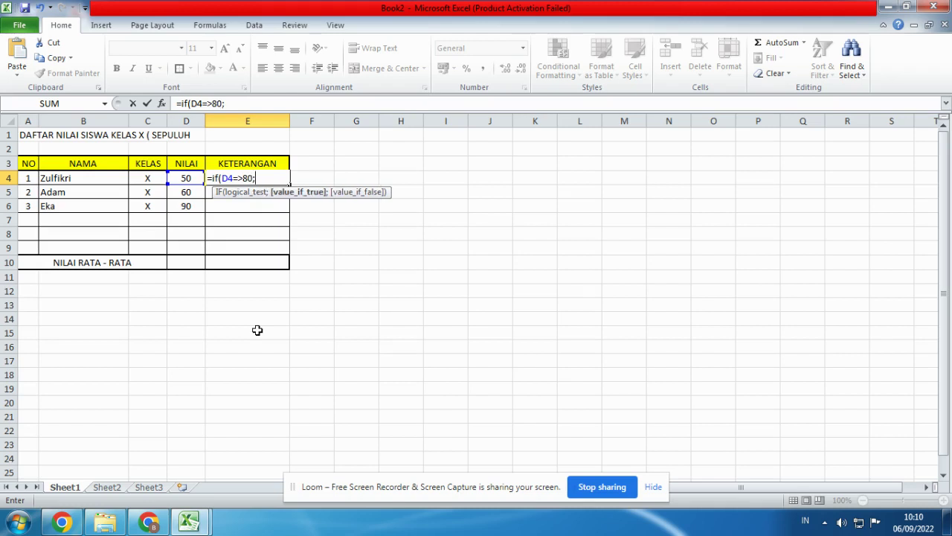
pyautogui.write('"Istimewa')
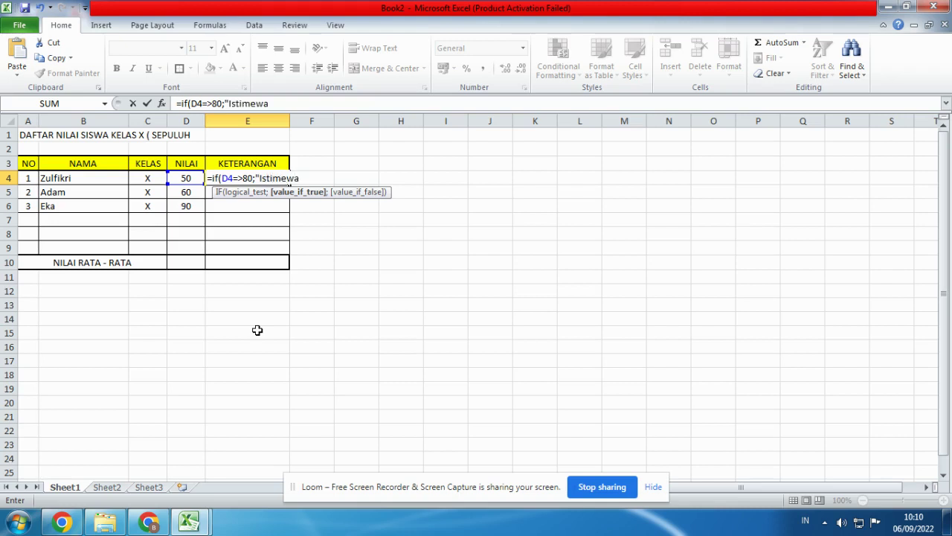
pyautogui.write('";')
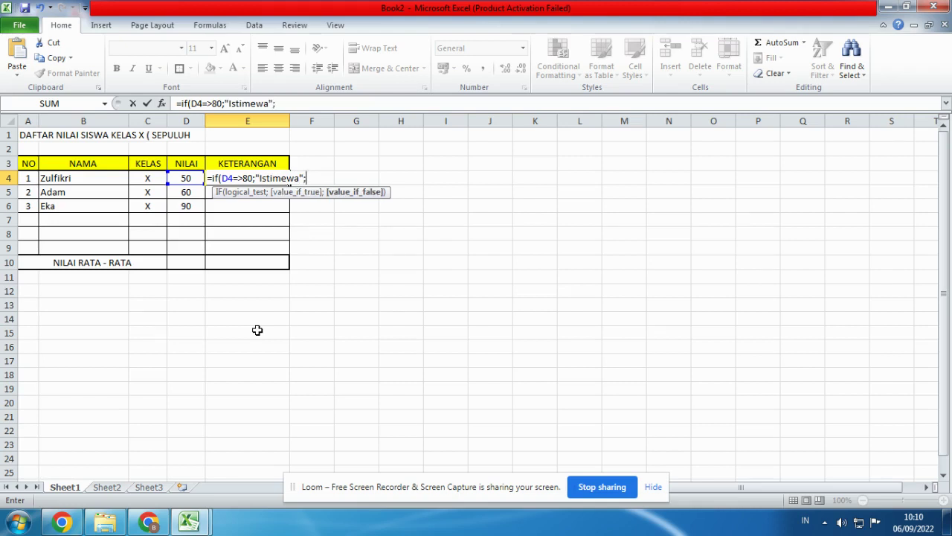
# Nest a second IF in the E4 formula that returns "Baik" when D4 is at least 60
pyautogui.write('if')
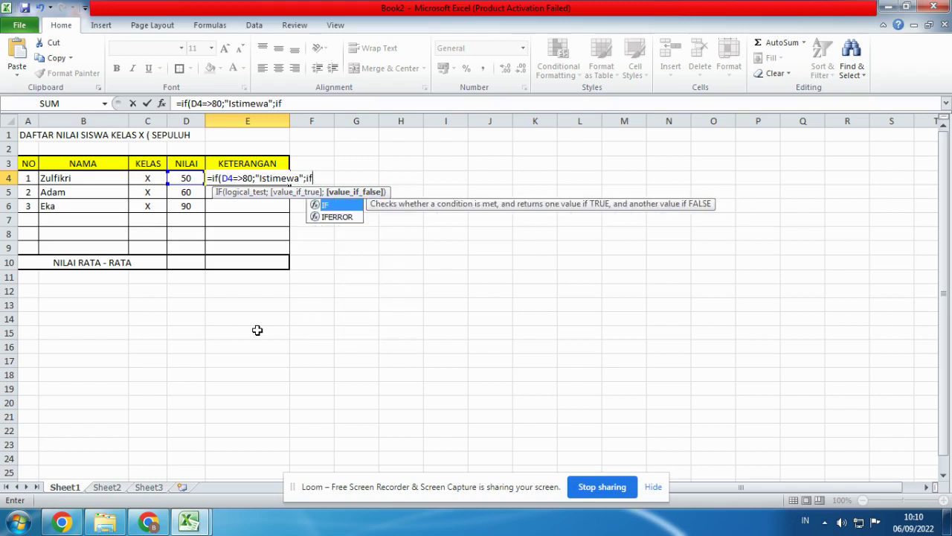
pyautogui.write('(')
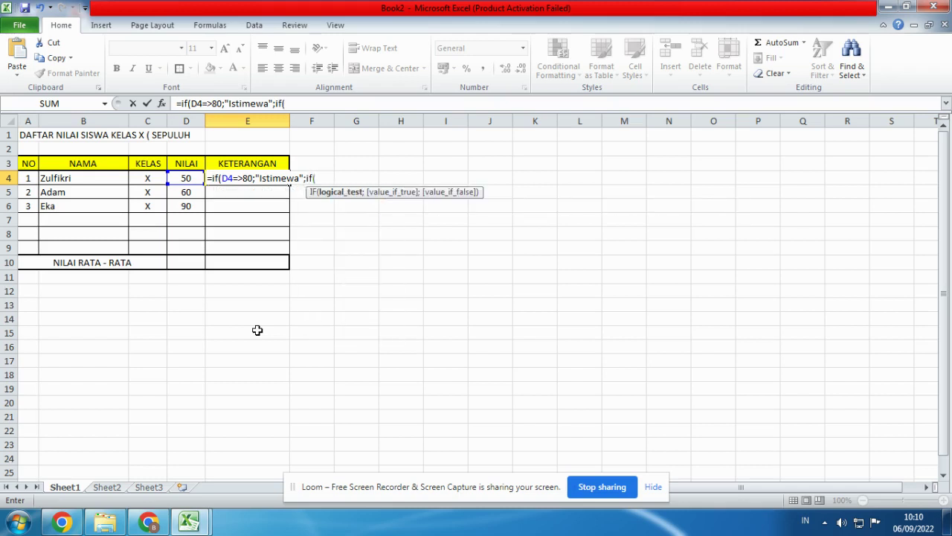
pyautogui.write('d')
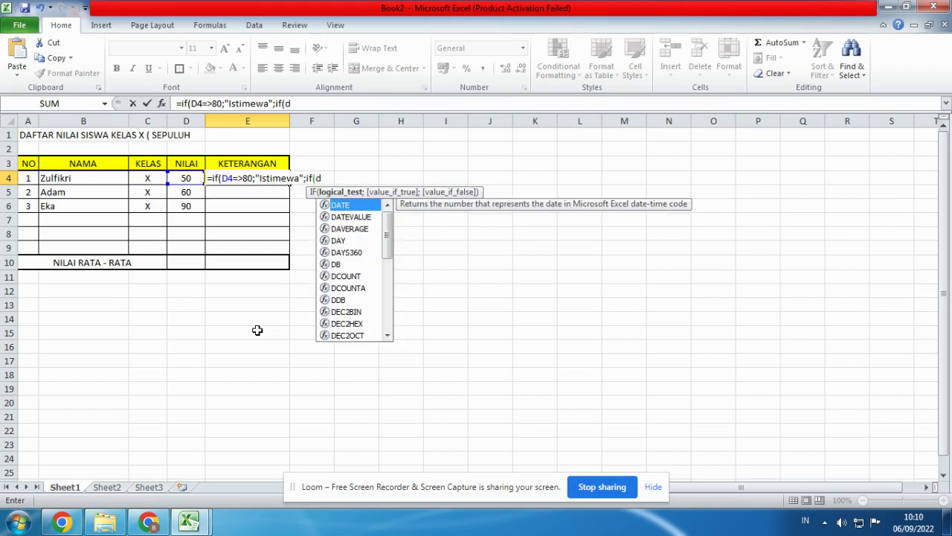
pyautogui.write('4')
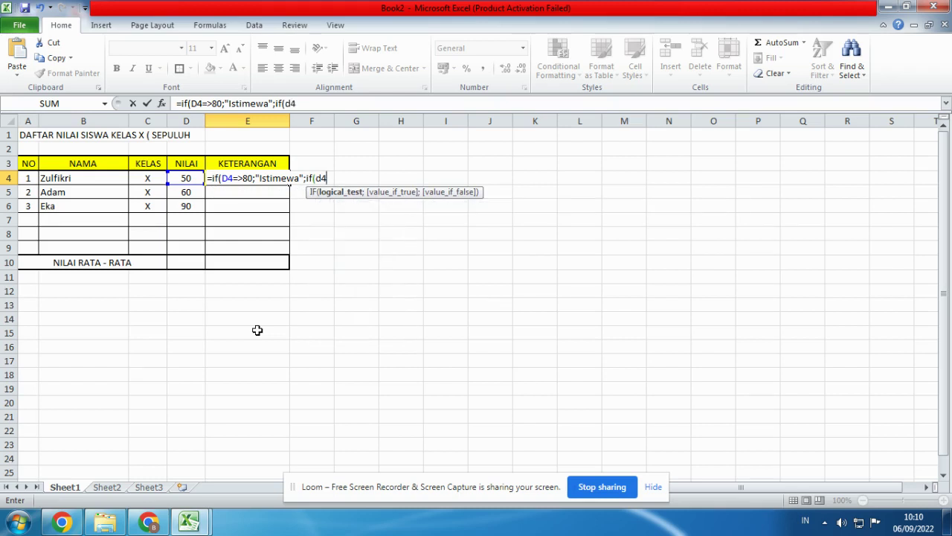
pyautogui.write('=>60;')
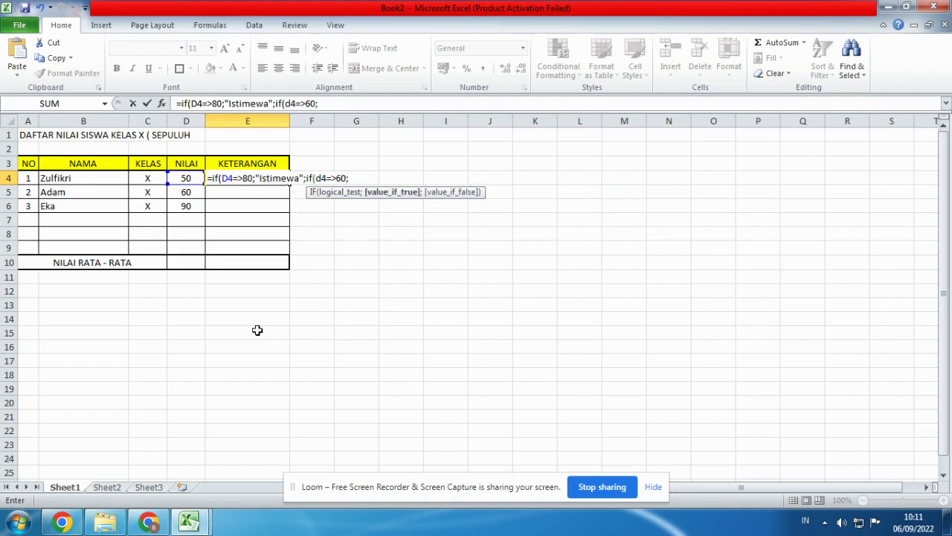
pyautogui.write('"Baik";if')
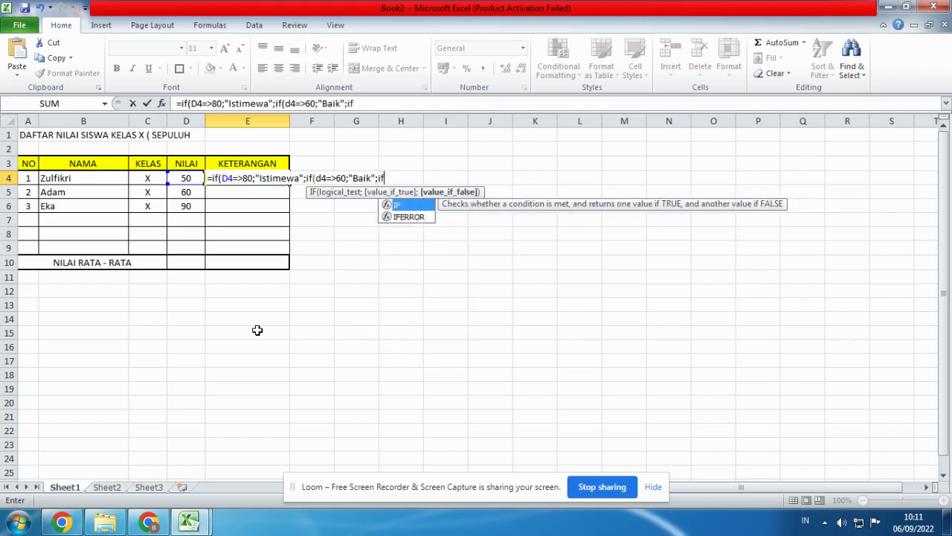
# Complete the E4 formula with a third nested IF returning "Kurang" when D4 is at least 1, otherwise 0
pyautogui.write('(')
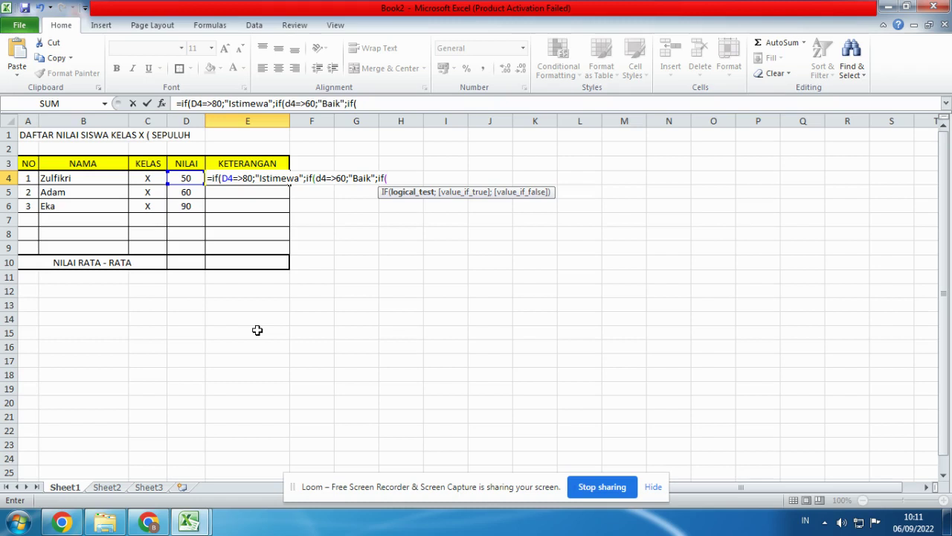
pyautogui.write('d')
pyautogui.write('4')
pyautogui.write('=>')
pyautogui.write('1')
pyautogui.write(';"')
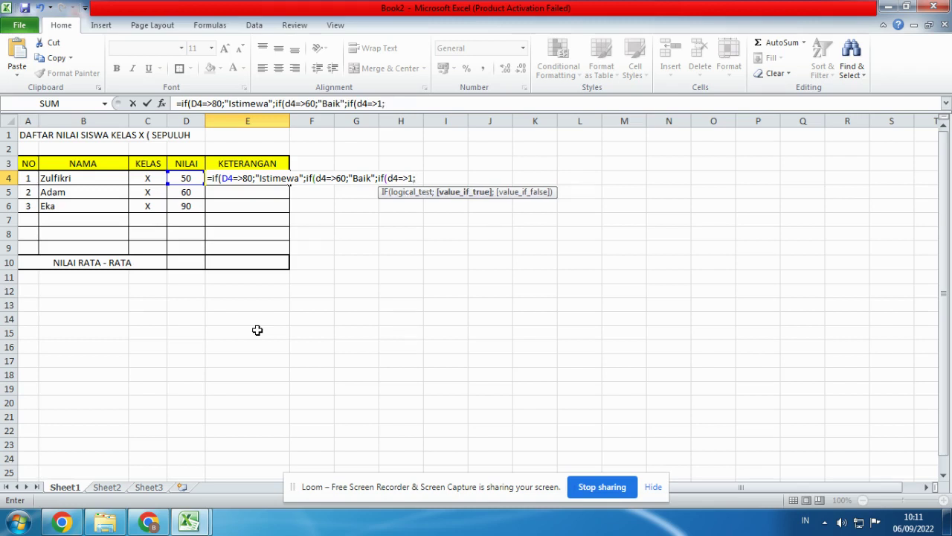
pyautogui.write('Kurang";0')
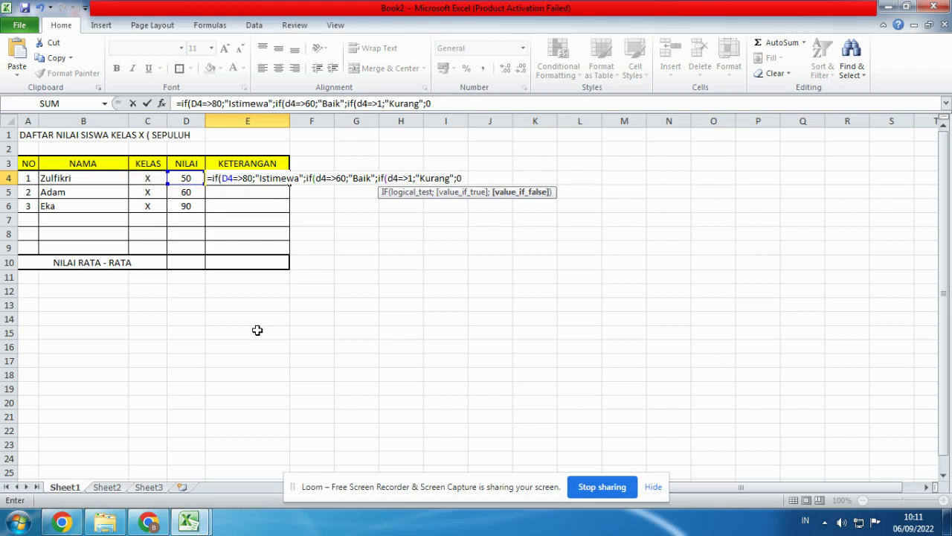
pyautogui.write(')')
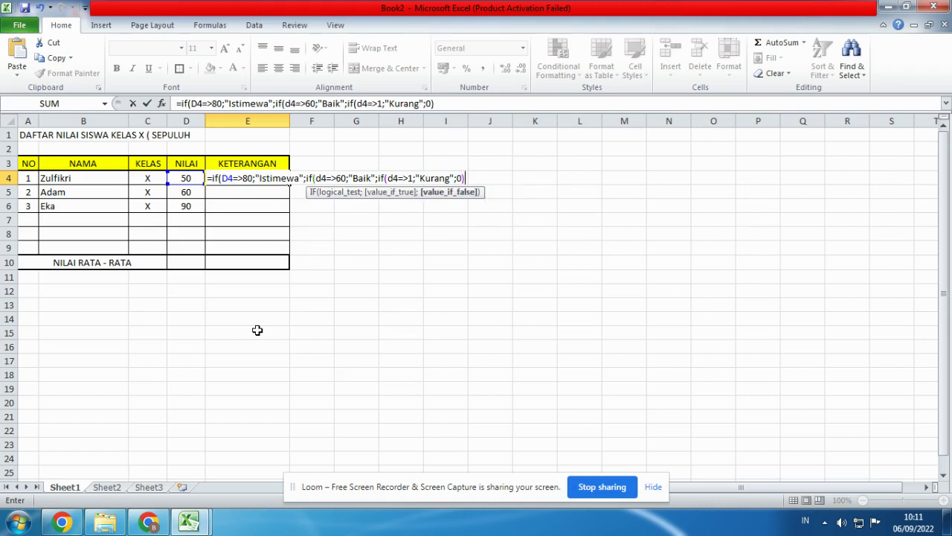
pyautogui.press('Return')
pyautogui.press('Return')
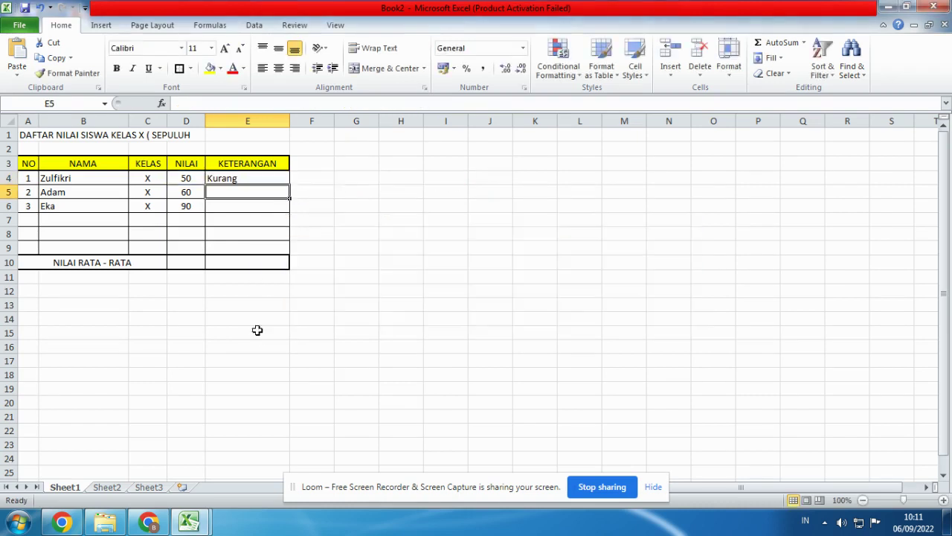
# Fill the KETERANGAN formula from E4 down through E9
pyautogui.click(356, 281)
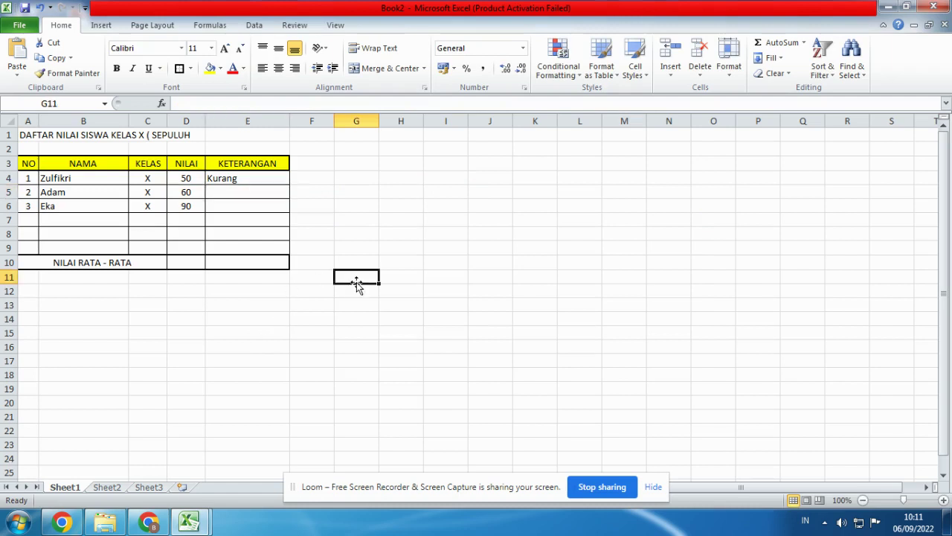
pyautogui.click(250, 184)
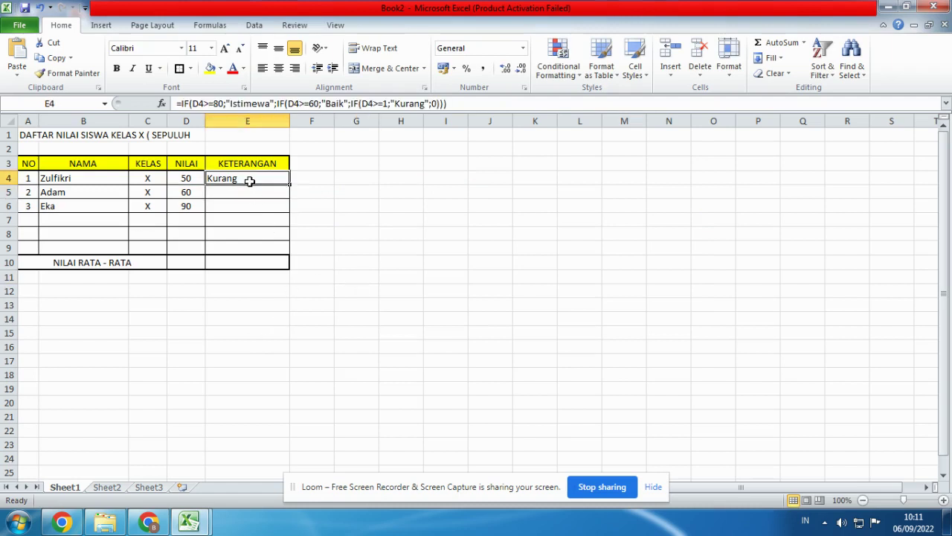
pyautogui.moveTo(290, 186); pyautogui.dragTo(291, 249)
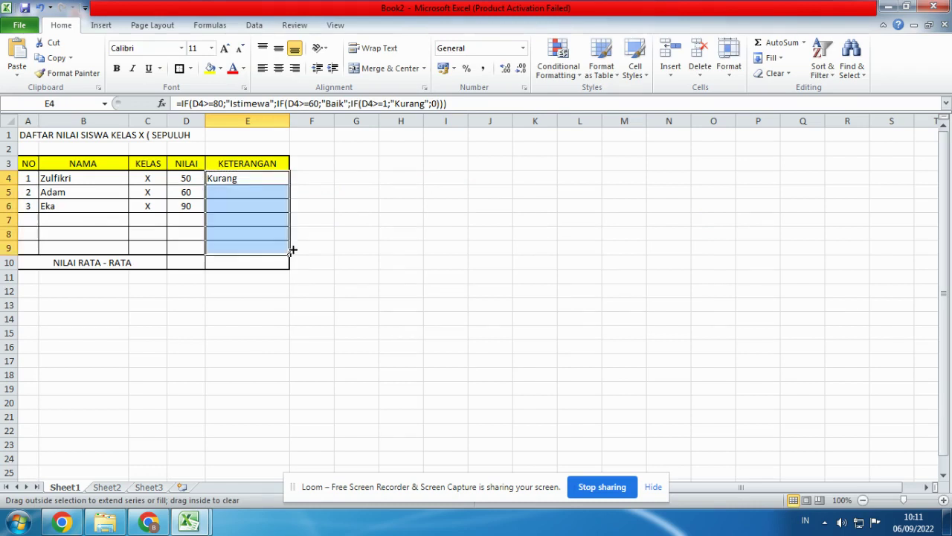
pyautogui.click(433, 252)
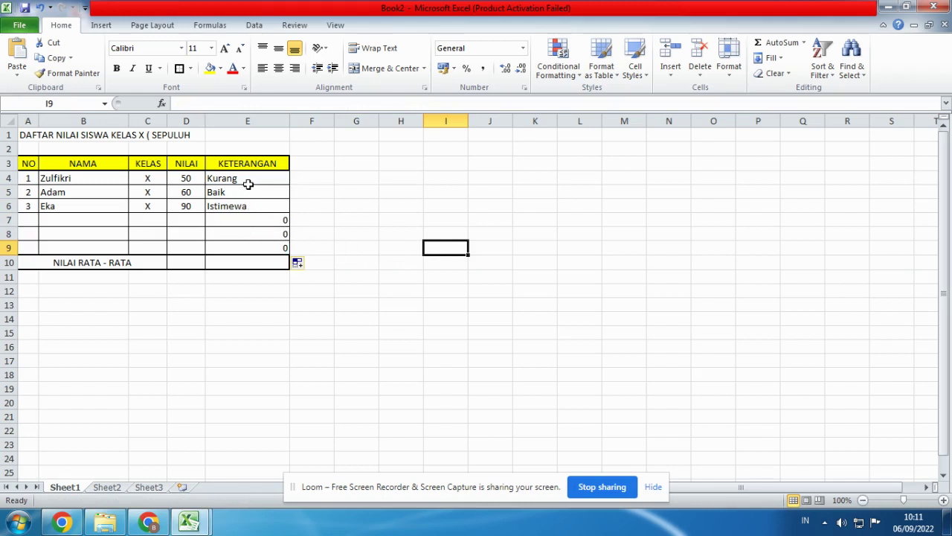
# Test the remark formula by entering scores of 10, 20, 30, 40 and 50 in turn in D4
pyautogui.click(196, 180)
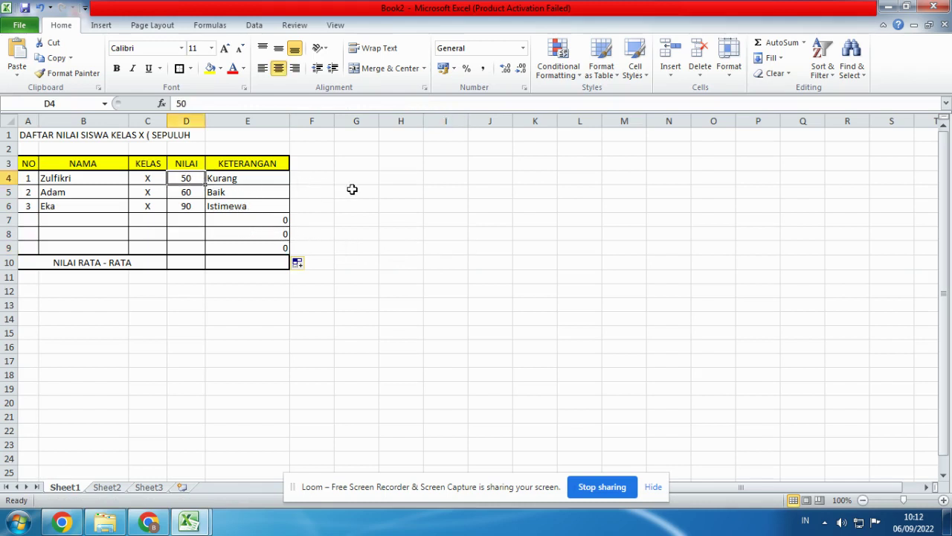
pyautogui.write('10')
pyautogui.press('Return')
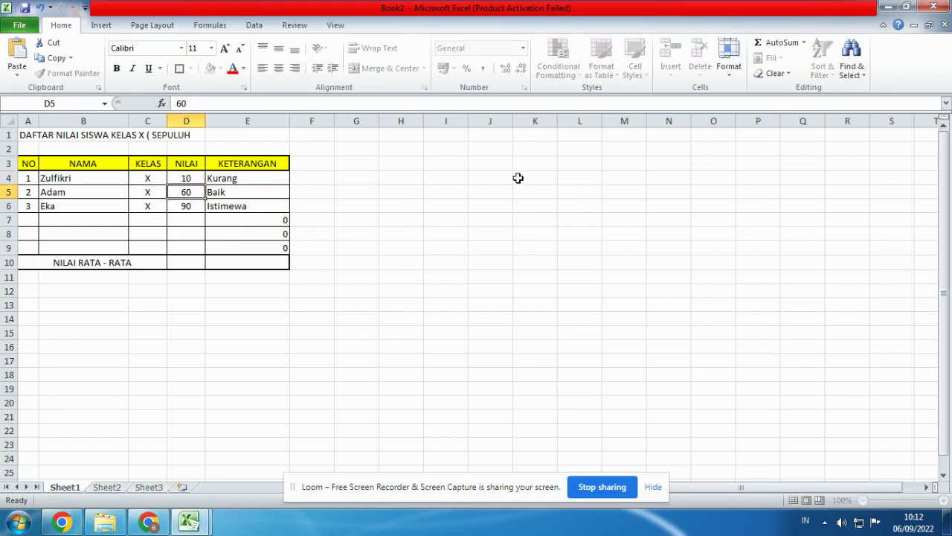
pyautogui.press('Up')
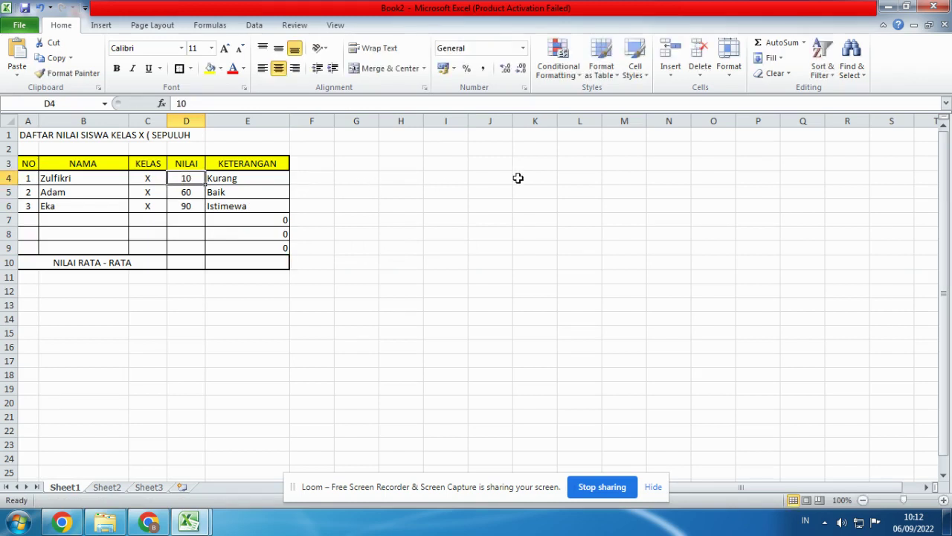
pyautogui.write('20')
pyautogui.press('Return')
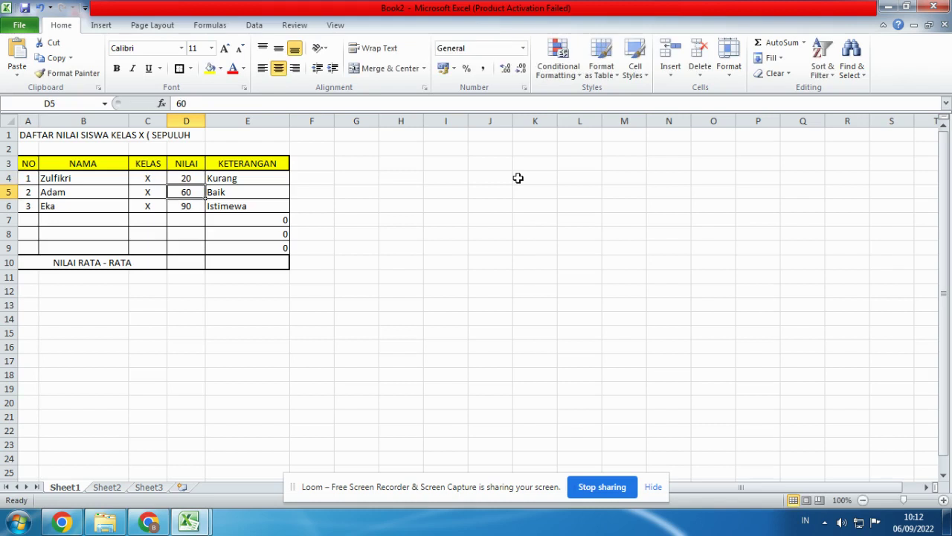
pyautogui.press('Up')
pyautogui.write('30')
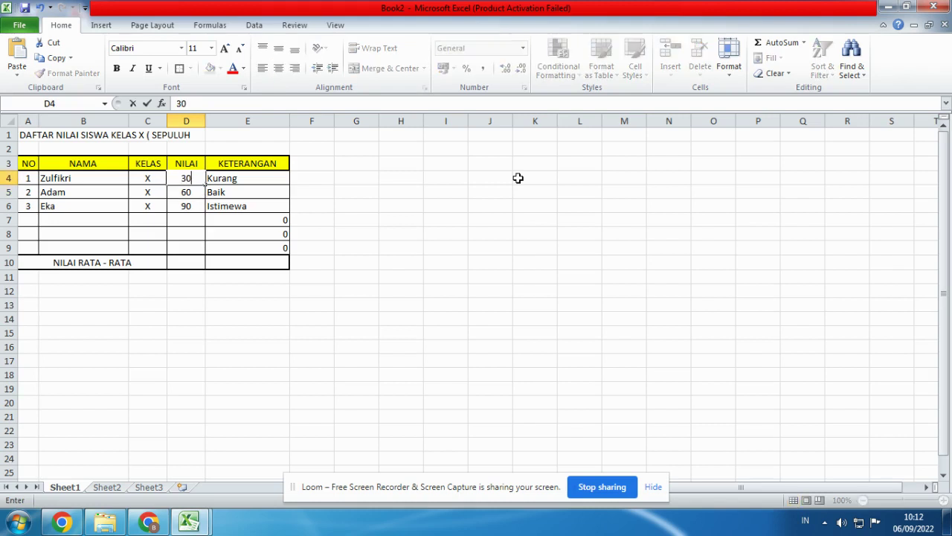
pyautogui.press('Return')
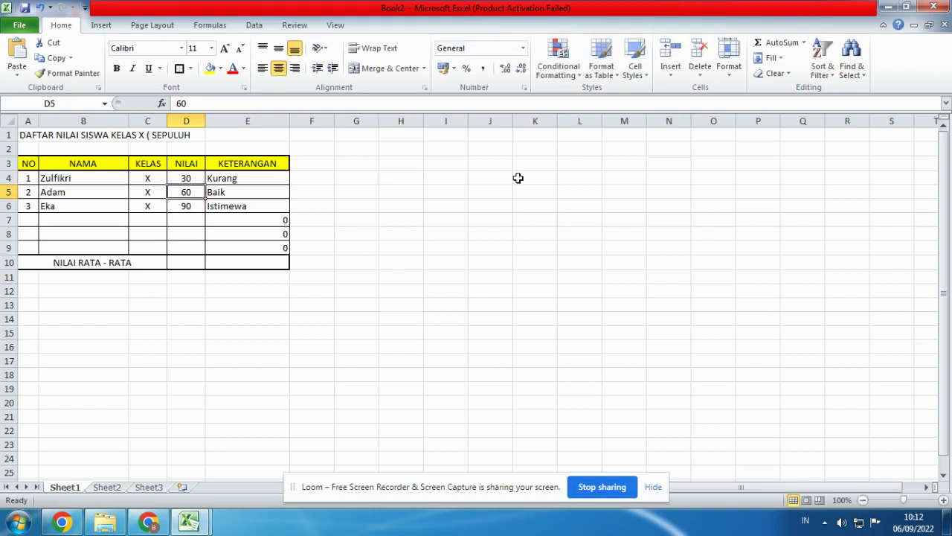
pyautogui.press('Up')
pyautogui.write('40')
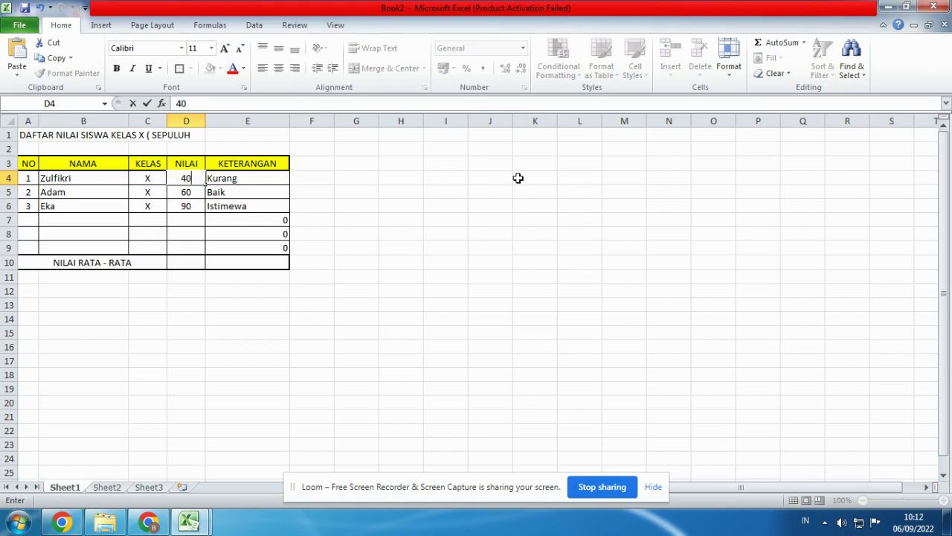
pyautogui.press('Return')
pyautogui.press('Up')
pyautogui.write('50')
pyautogui.press('Return')
# Test the "Baik" range by entering scores of 60 and 70 in turn in D4
pyautogui.press('Up')
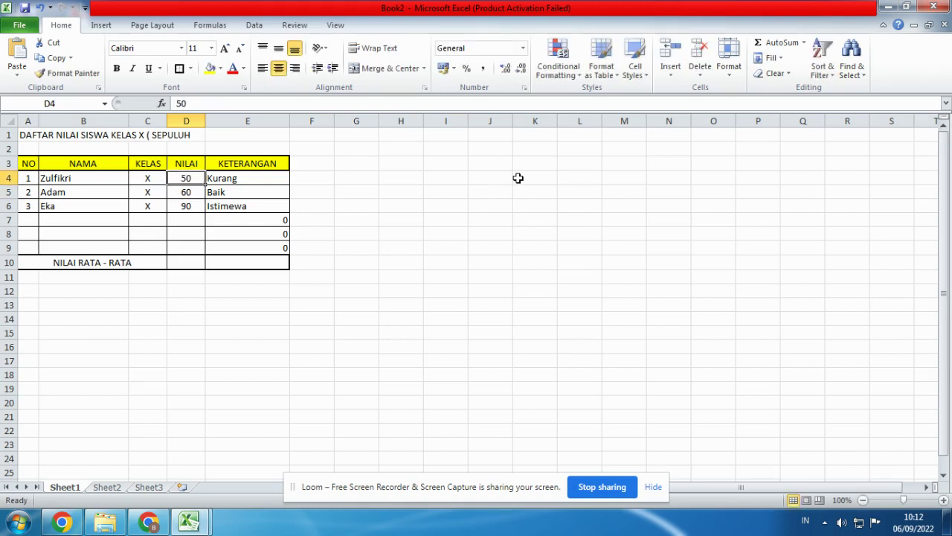
pyautogui.write('60')
pyautogui.press('Return')
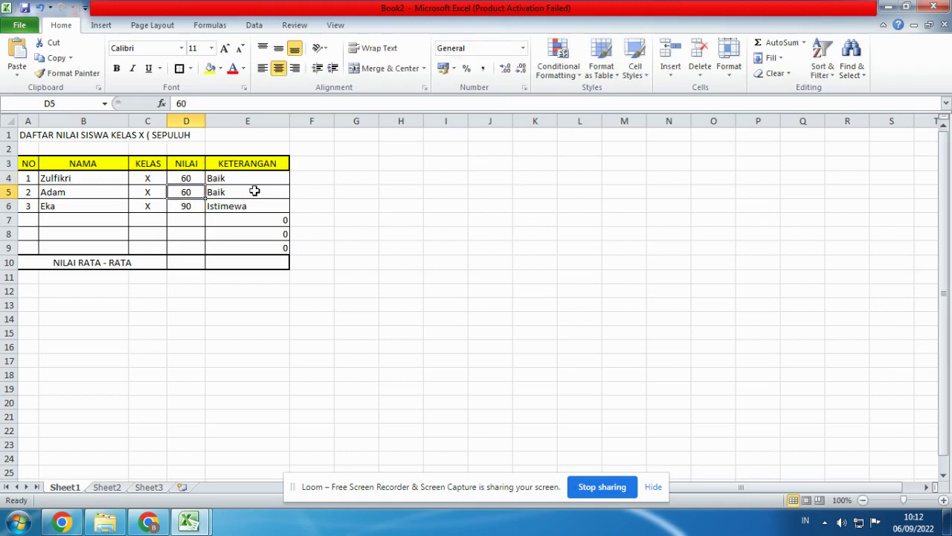
pyautogui.press('Up')
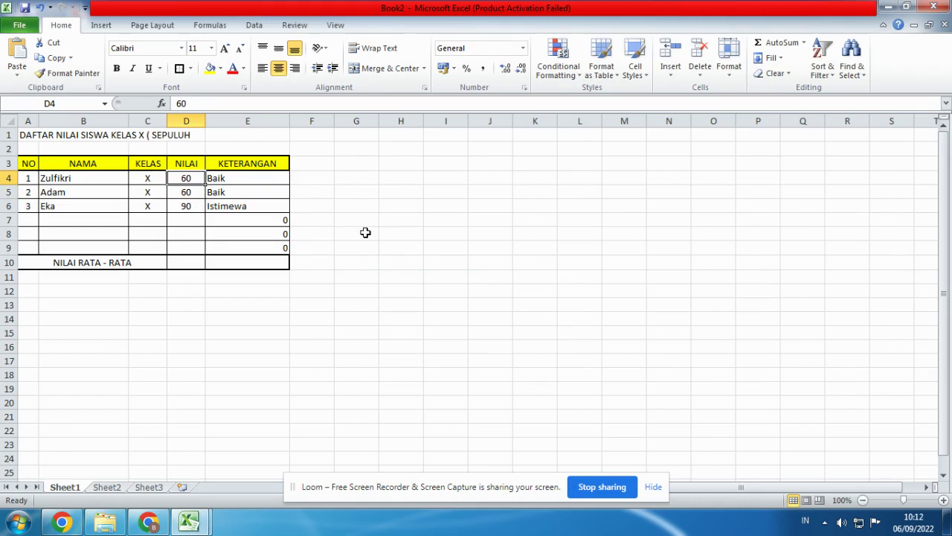
pyautogui.write('70')
pyautogui.press('Return')
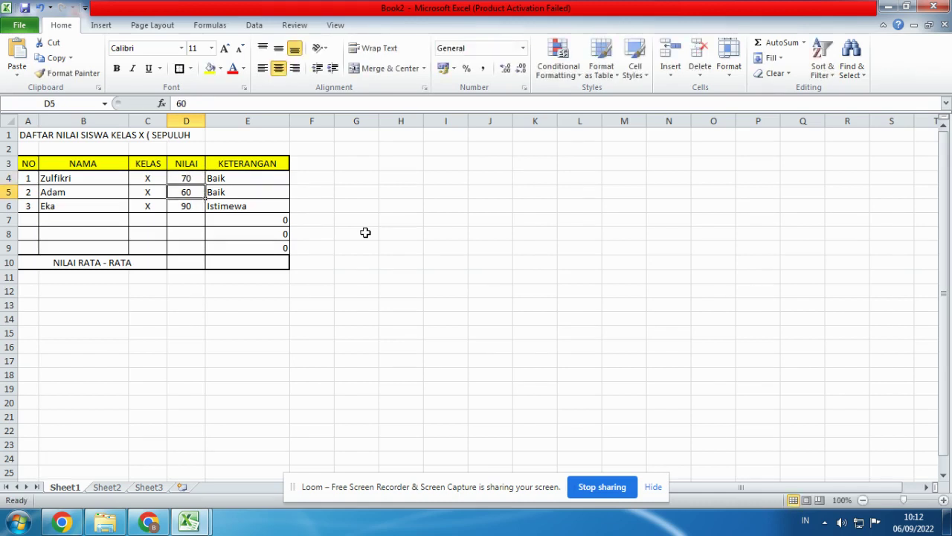
# Test the "Istimewa" range by entering scores of 80 and 90 in turn in D4
pyautogui.click(187, 180)
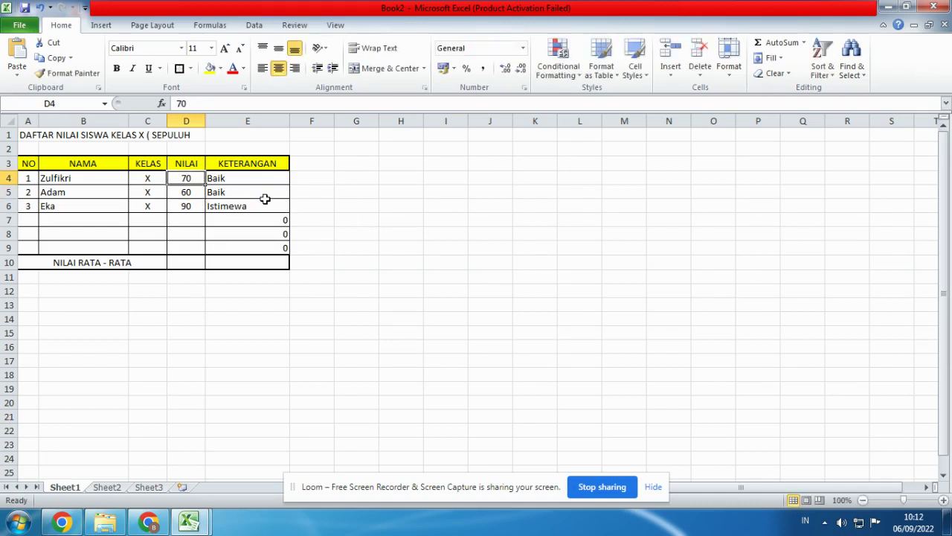
pyautogui.write('80')
pyautogui.press('Return')
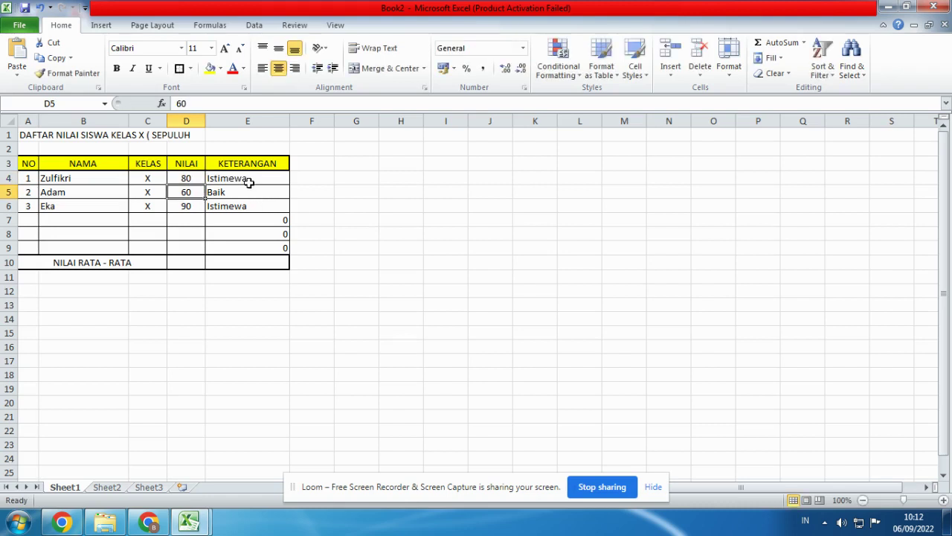
pyautogui.click(192, 180)
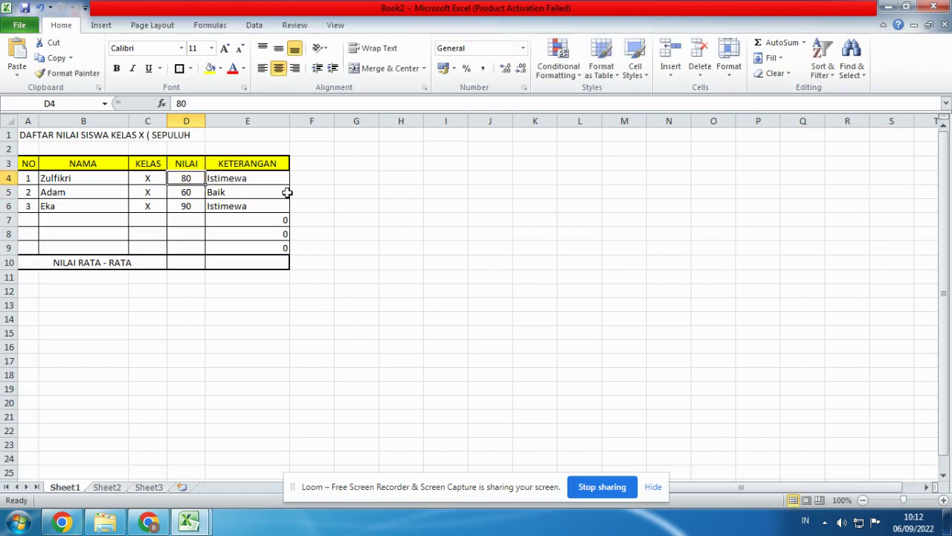
pyautogui.write('90')
pyautogui.press('Return')
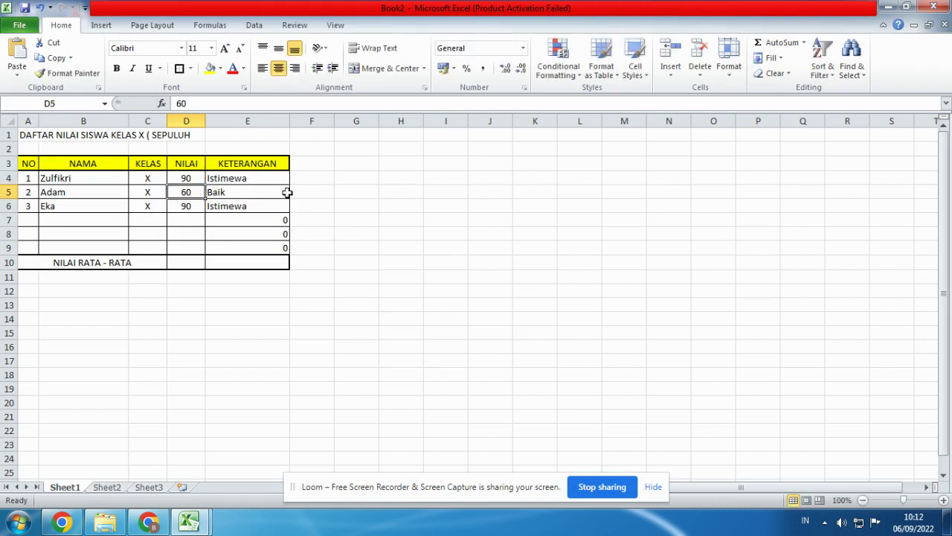
# Enter 10 as the first student's score in D4, then extend it to 100
pyautogui.click(187, 180)
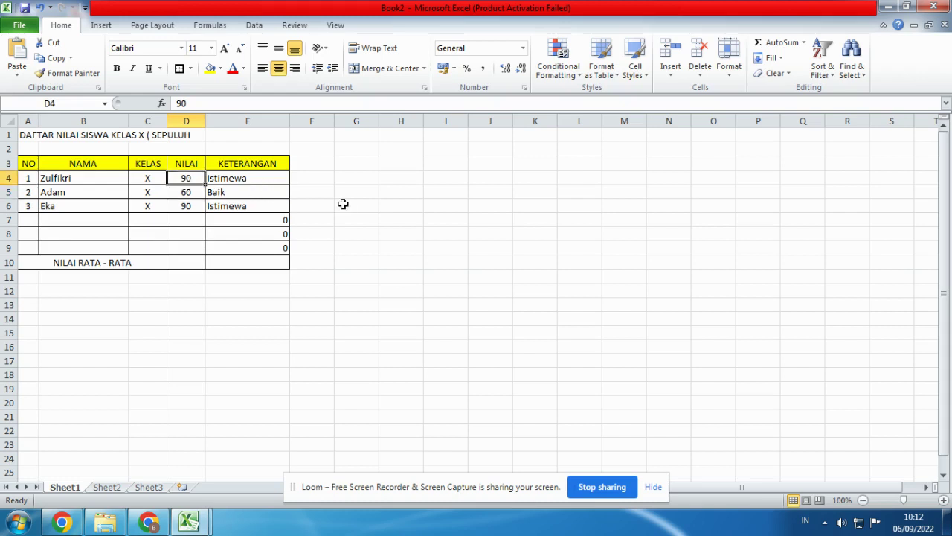
pyautogui.write('10')
pyautogui.press('Return')
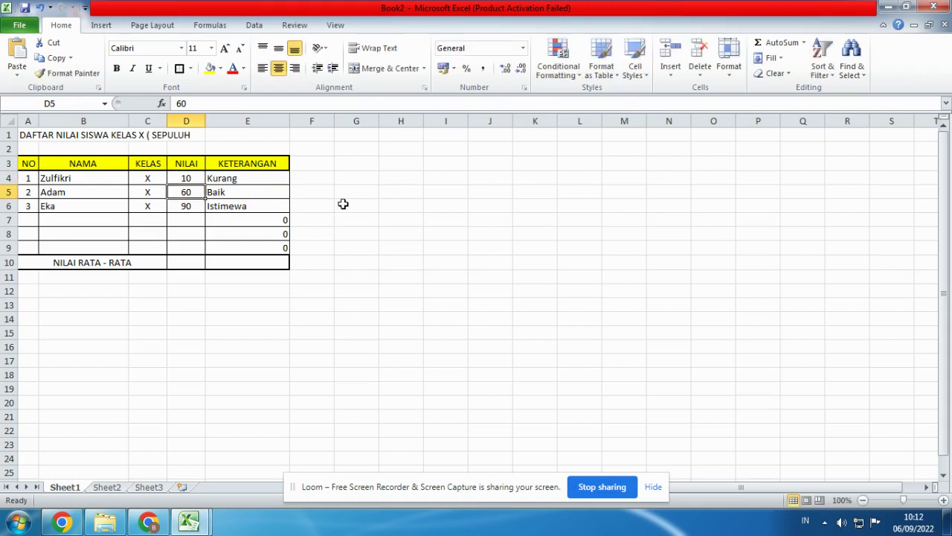
pyautogui.click(187, 179)
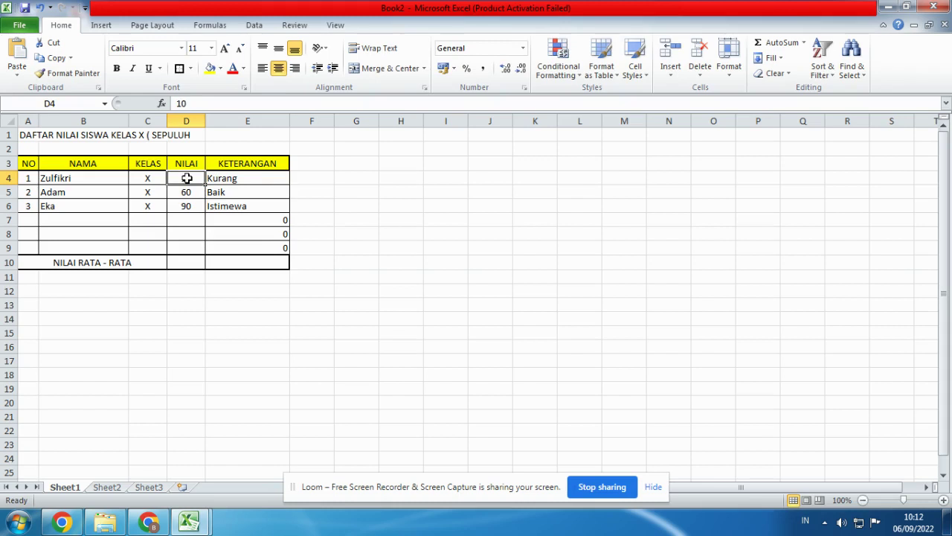
pyautogui.doubleClick(187, 179)
pyautogui.write('0')
pyautogui.press('Return')
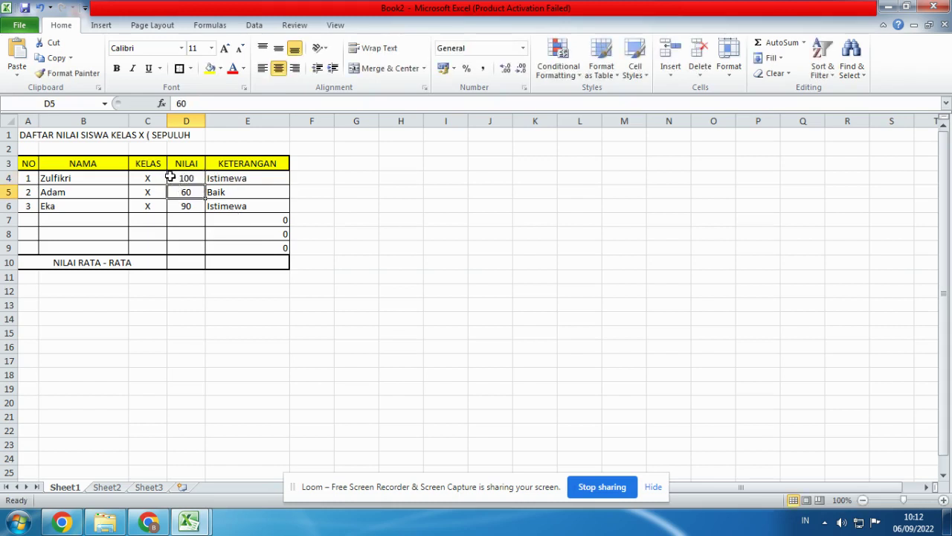
pyautogui.click(312, 248)
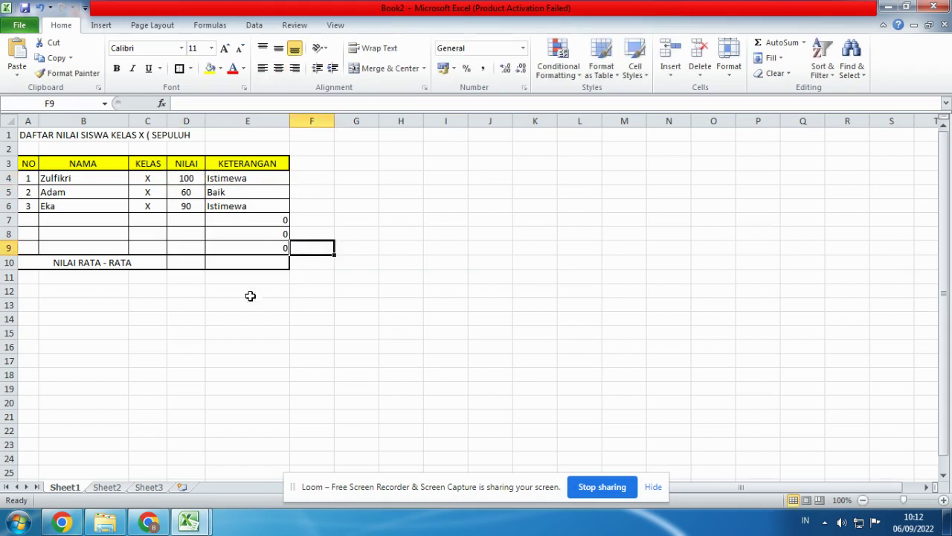
# Add a closing note below the table, with "Demikian cara menggunakan rukus logika" in C13 and "( Rumus if )" in C14
pyautogui.click(144, 306)
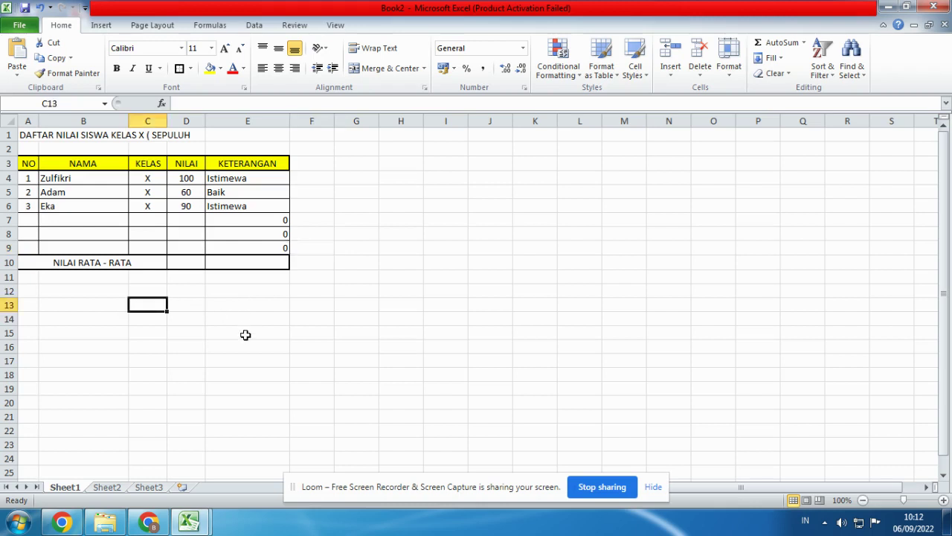
pyautogui.write('Demik')
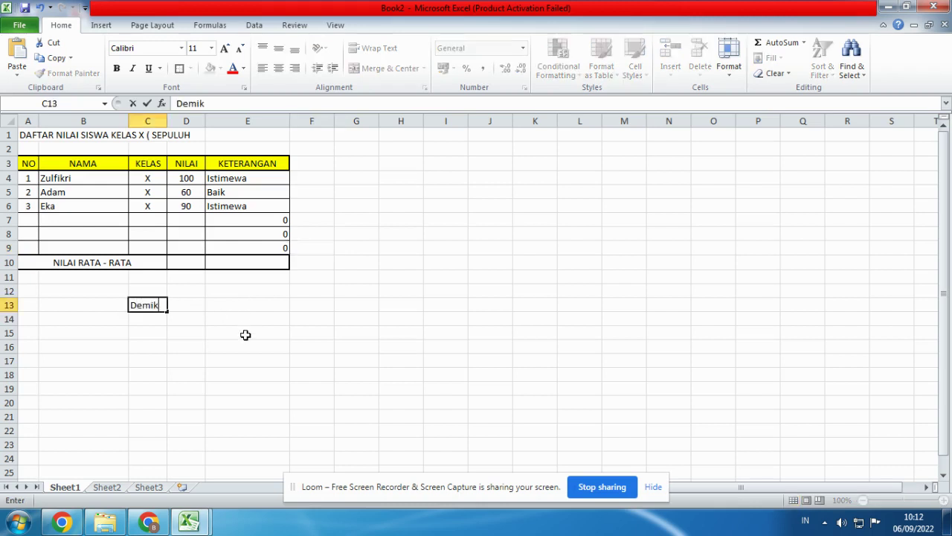
pyautogui.write('ian cara menggun')
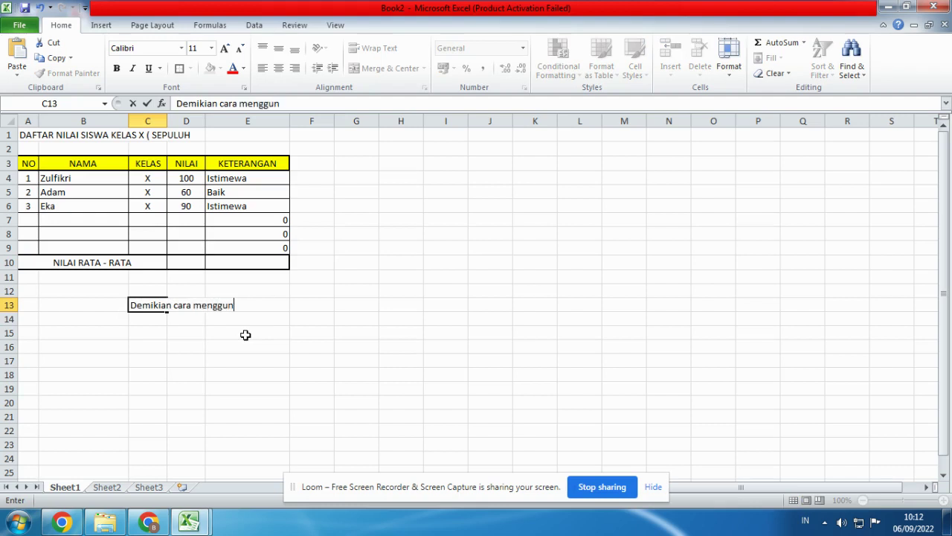
pyautogui.write('akan rukus lo')
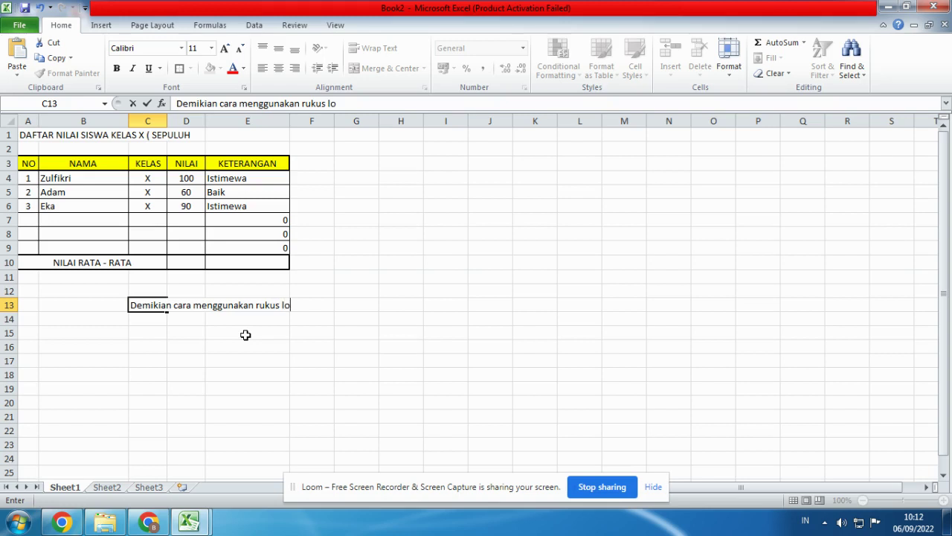
pyautogui.write('gika')
pyautogui.press('Return')
pyautogui.write('(')
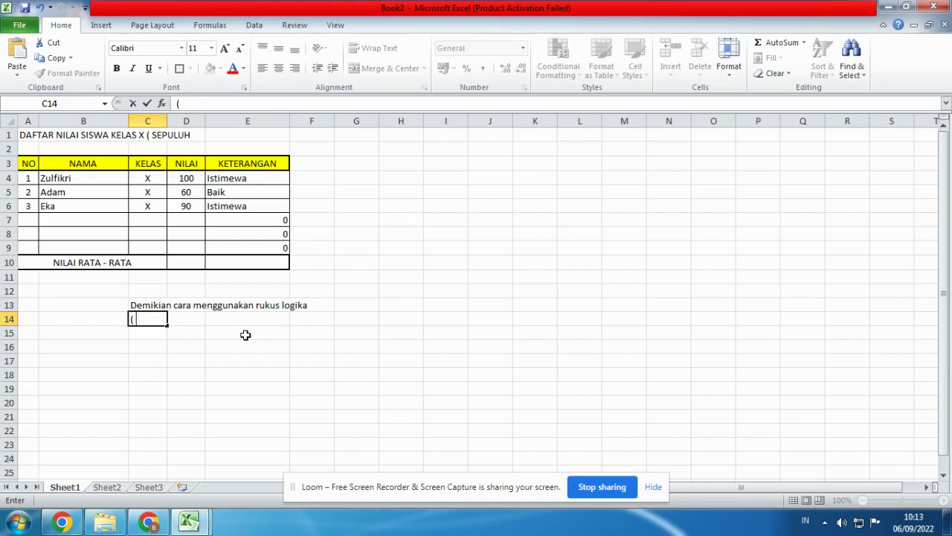
pyautogui.write(' Rumus if )')
pyautogui.press('Return')
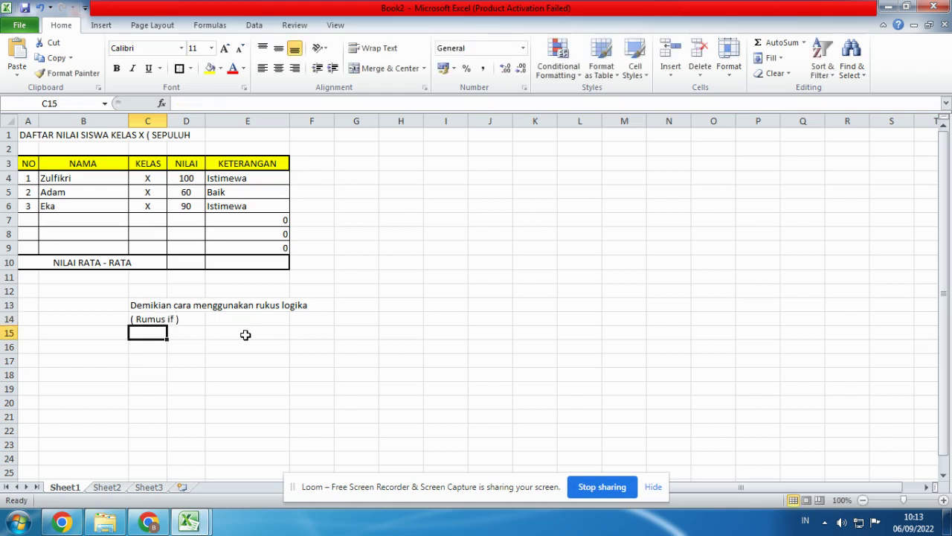
# Review the nested IF formula in E4 without changing it
pyautogui.doubleClick(216, 179)
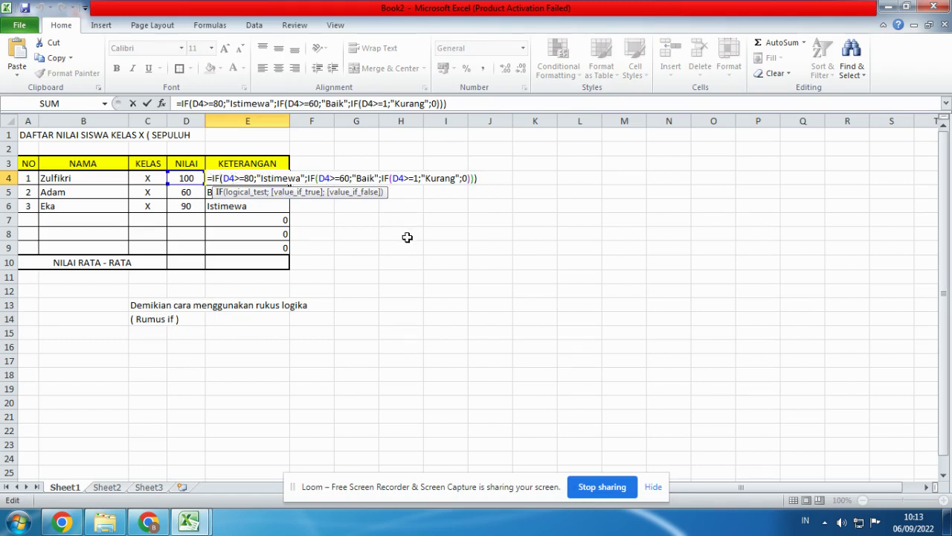
pyautogui.press('Return')
pyautogui.click(460, 261)
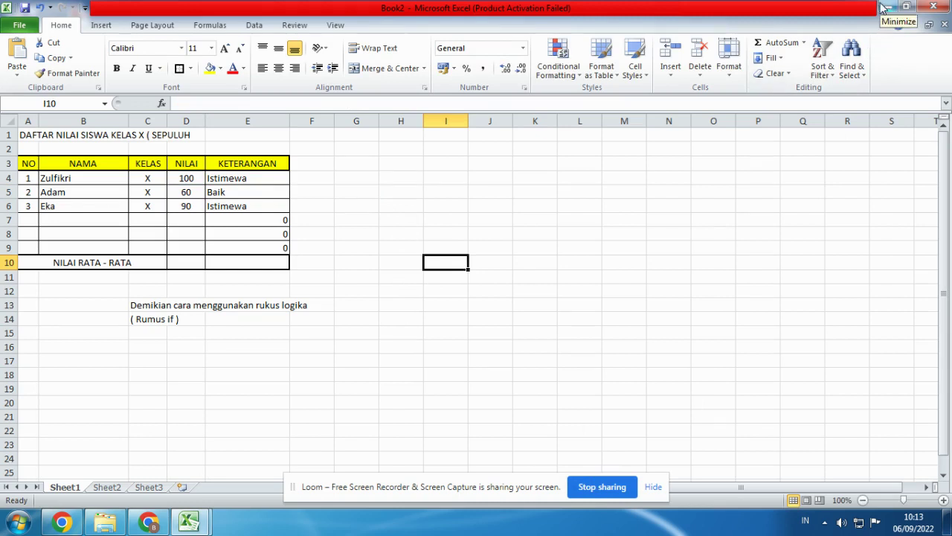
# Start saving the workbook under a new name and browse to the computer's list of drives
pyautogui.click(33, 24)
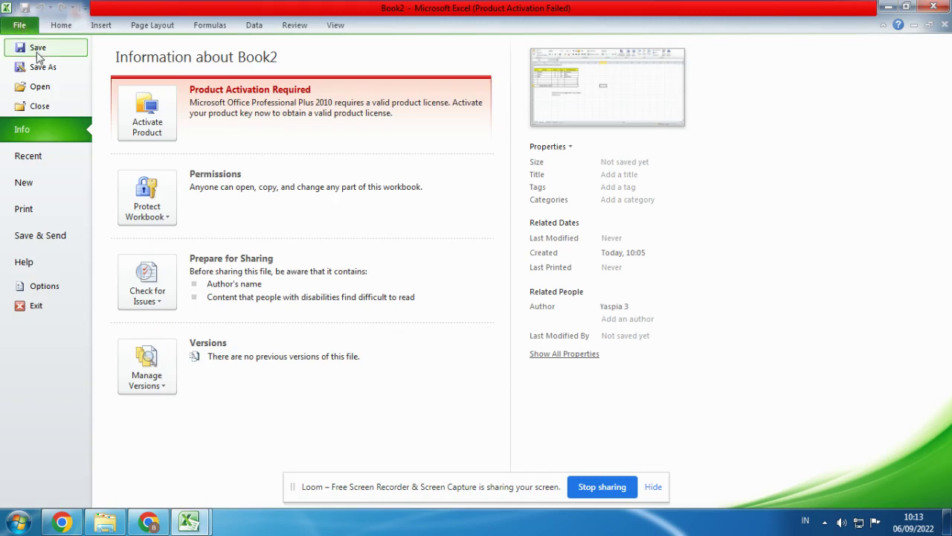
pyautogui.click(43, 66)
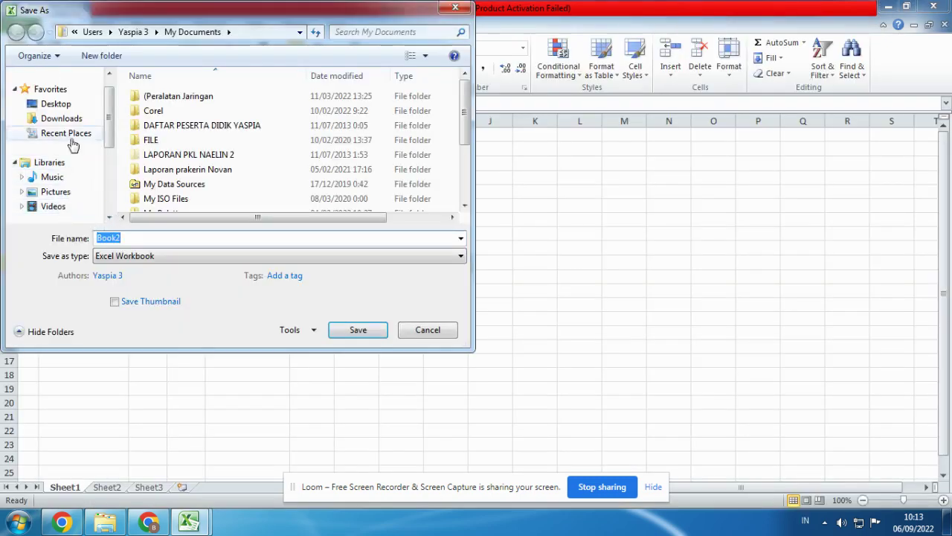
pyautogui.moveTo(109, 122)
pyautogui.mouseDown()
pyautogui.moveTo(110, 161)
pyautogui.moveTo(109, 113)
pyautogui.mouseUp()
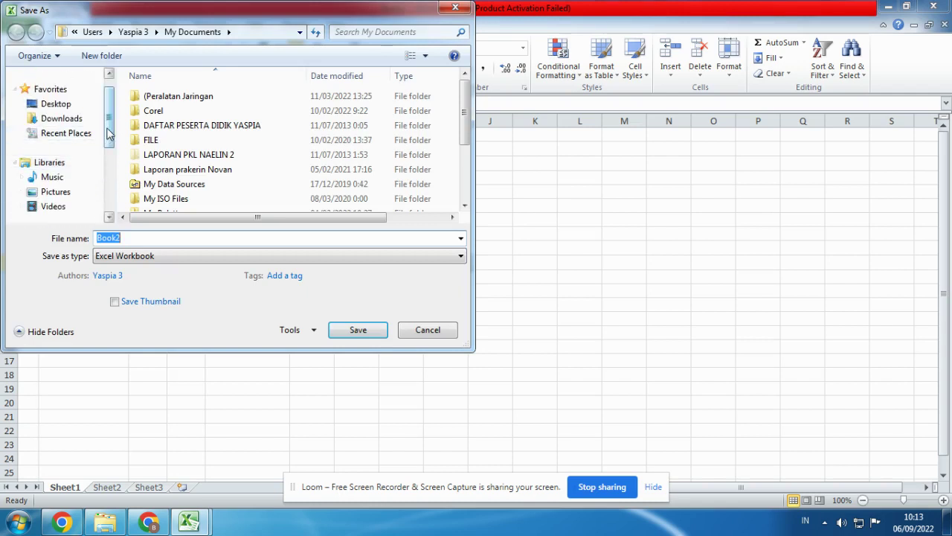
pyautogui.moveTo(109, 132); pyautogui.dragTo(109, 170)
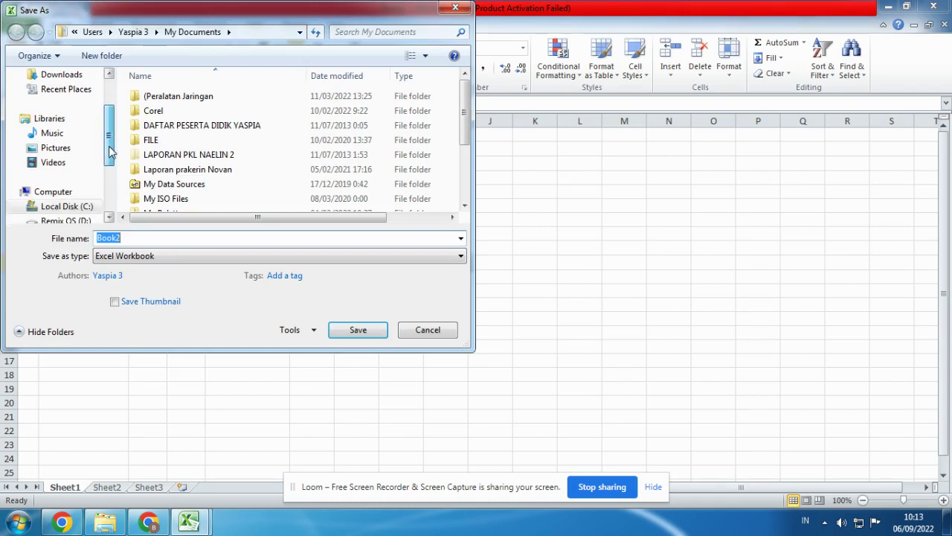
pyautogui.click(16, 192)
pyautogui.moveTo(111, 123); pyautogui.dragTo(112, 179)
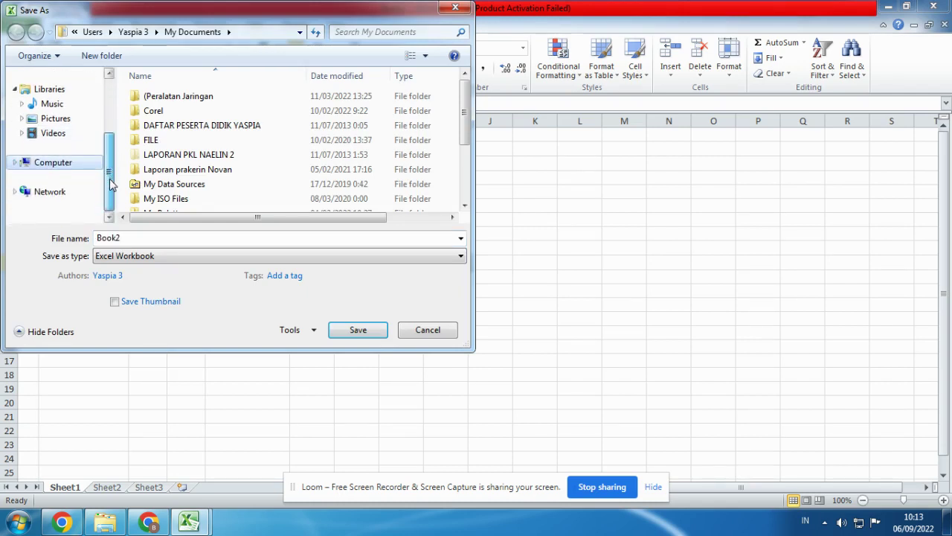
pyautogui.click(60, 165)
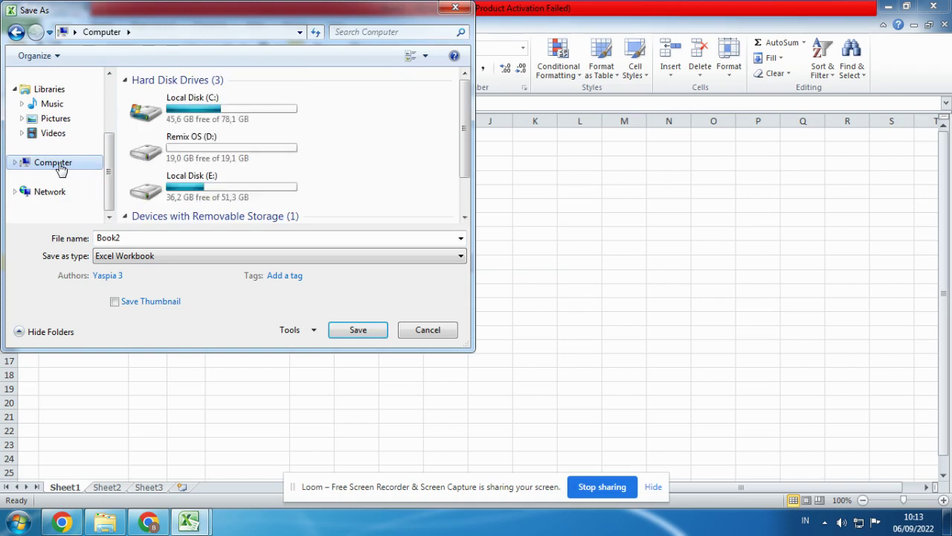
pyautogui.doubleClick(192, 119)
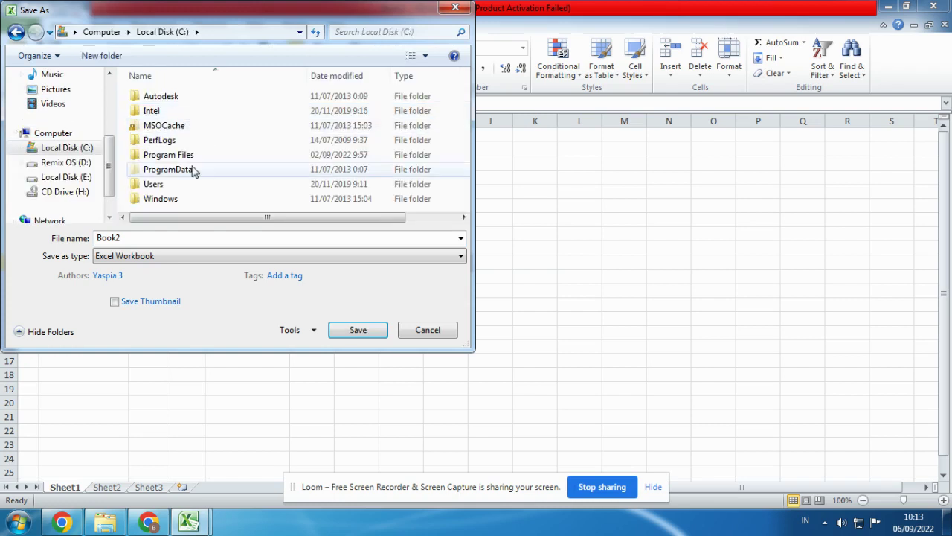
pyautogui.click(171, 189)
pyautogui.doubleClick(171, 187)
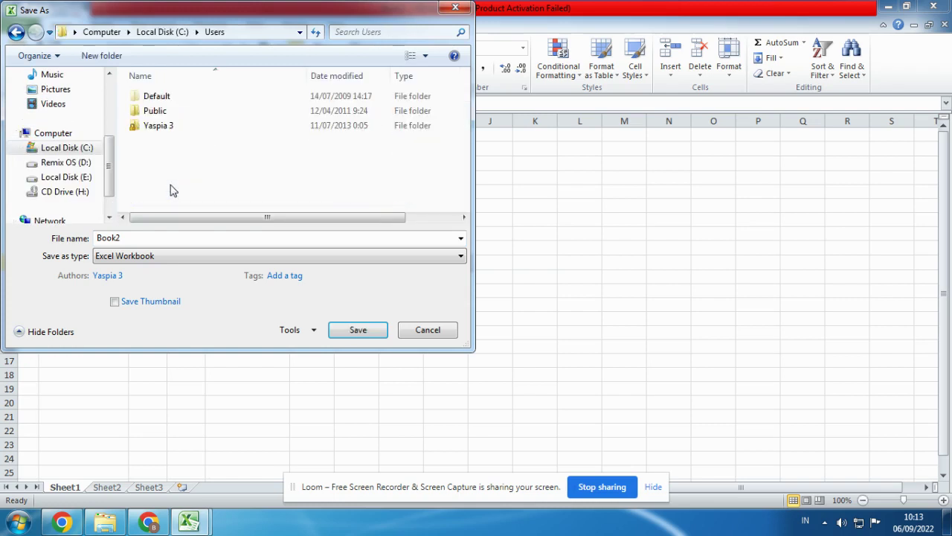
pyautogui.doubleClick(172, 113)
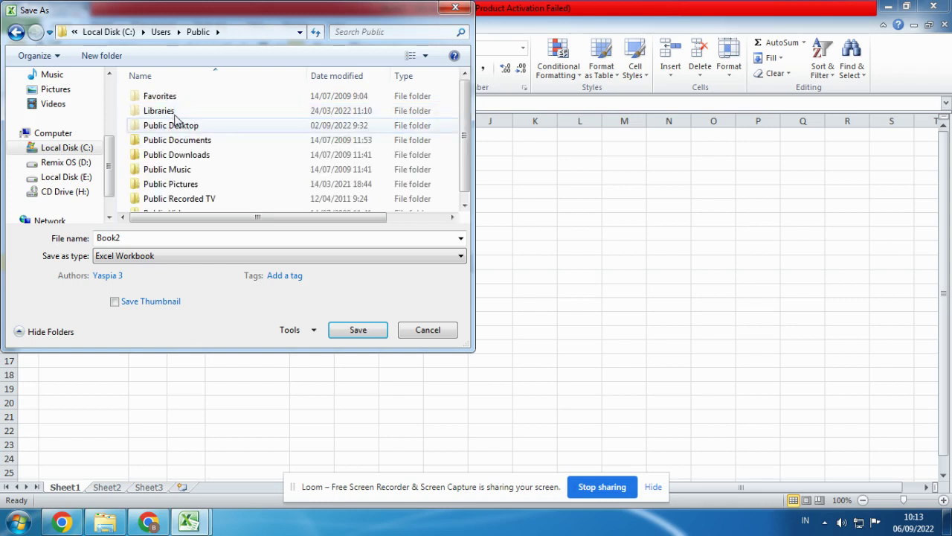
# Save the workbook on Local Disk (E:) as "Rmus If" in Excel Workbook format, and close its window
pyautogui.click(84, 179)
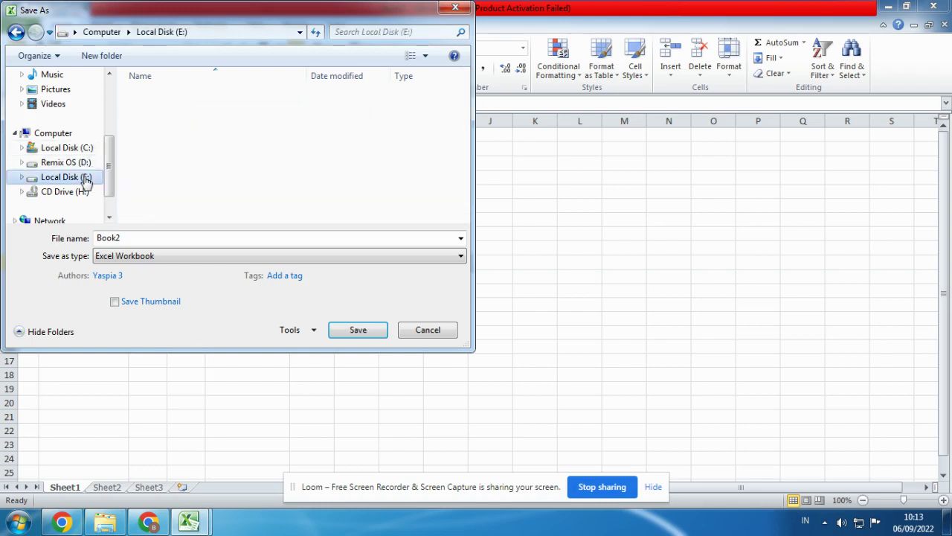
pyautogui.doubleClick(145, 237)
pyautogui.write('Rmu')
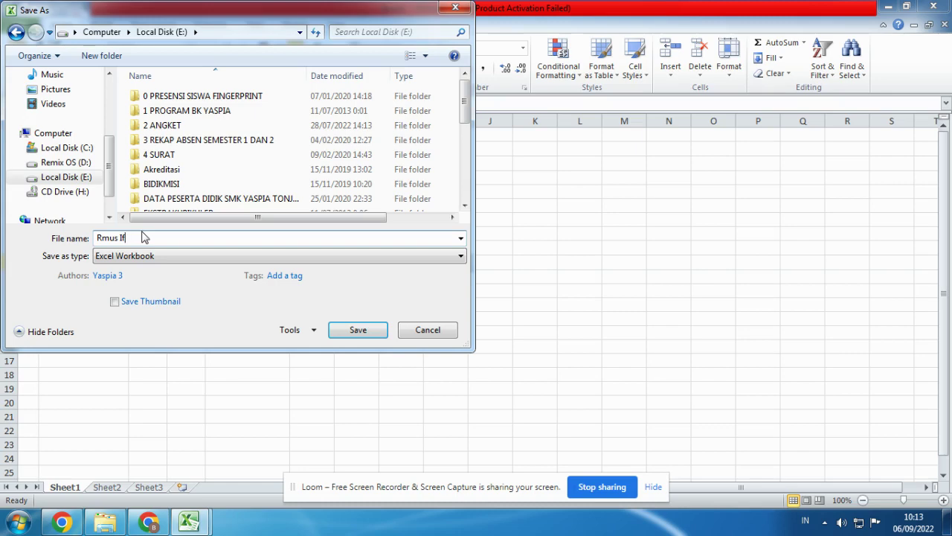
pyautogui.write('s If')
pyautogui.click(333, 329)
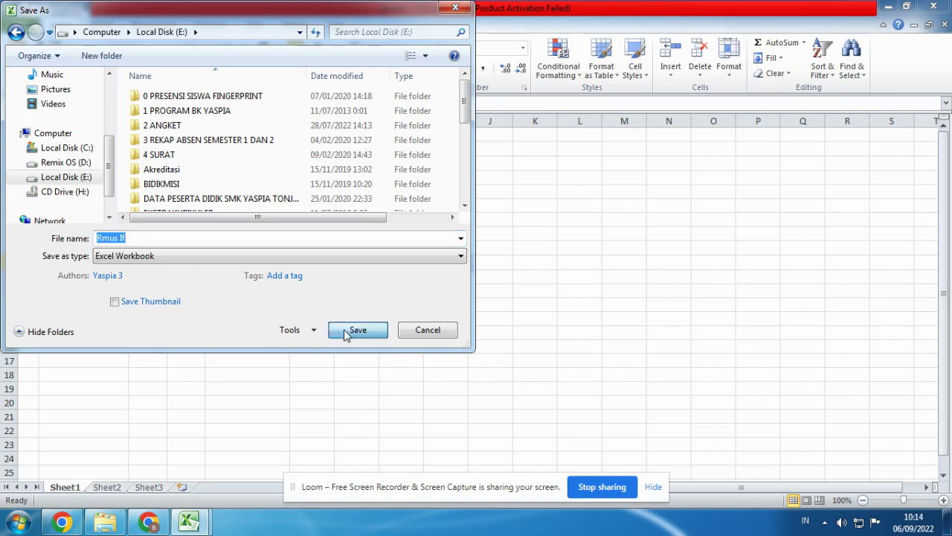
pyautogui.click(935, 7)
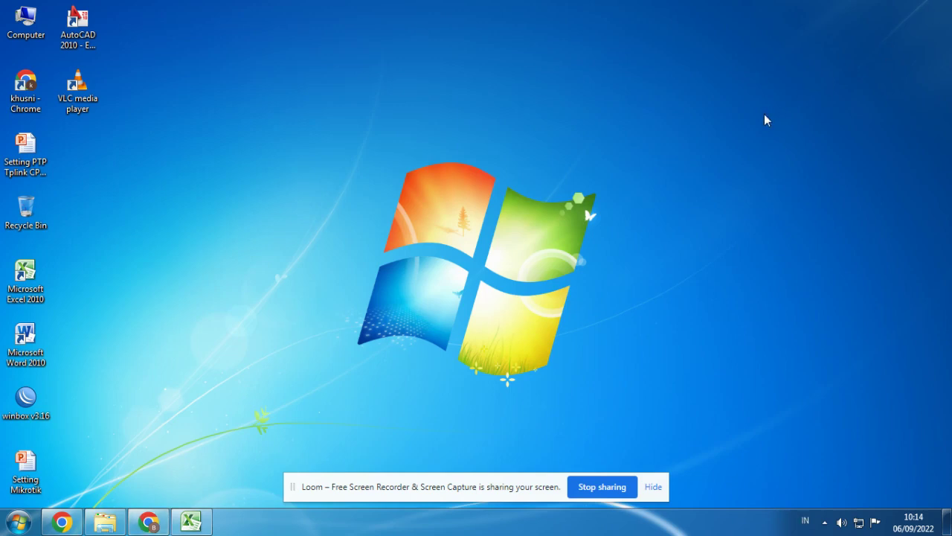